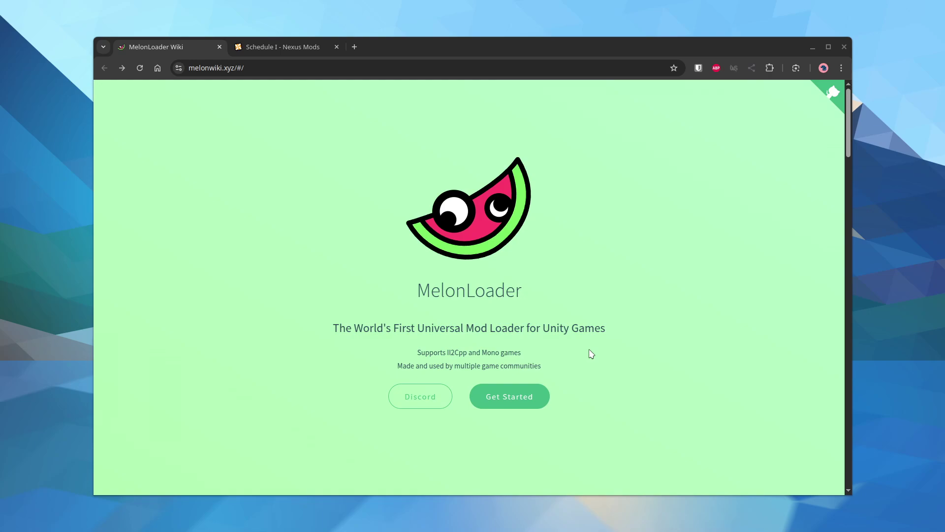
- Open the Get Started documentation on the MelonLoader Wiki
{"action": "left_click_drag", "start_coordinate": [517, 248], "coordinate": [500, 232]}
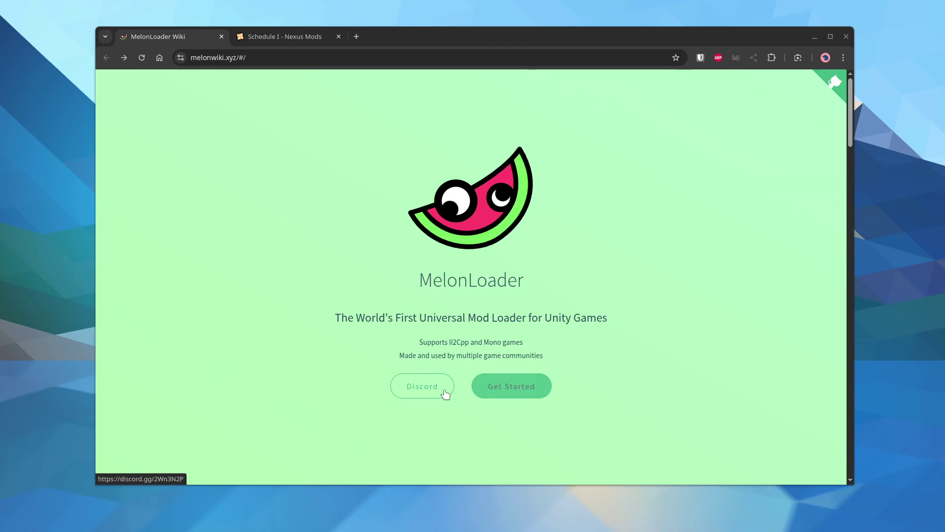
{"action": "left_click", "coordinate": [514, 389]}
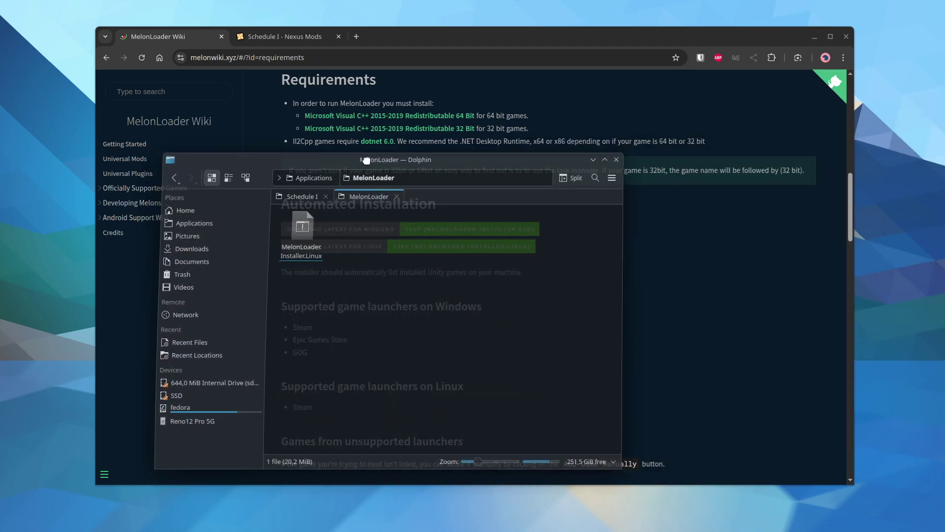
- Launch MelonLoader.Installer.Linux from the MelonLoader folder and move the installer window clear of the file manager
{"action": "left_click", "coordinate": [407, 233]}
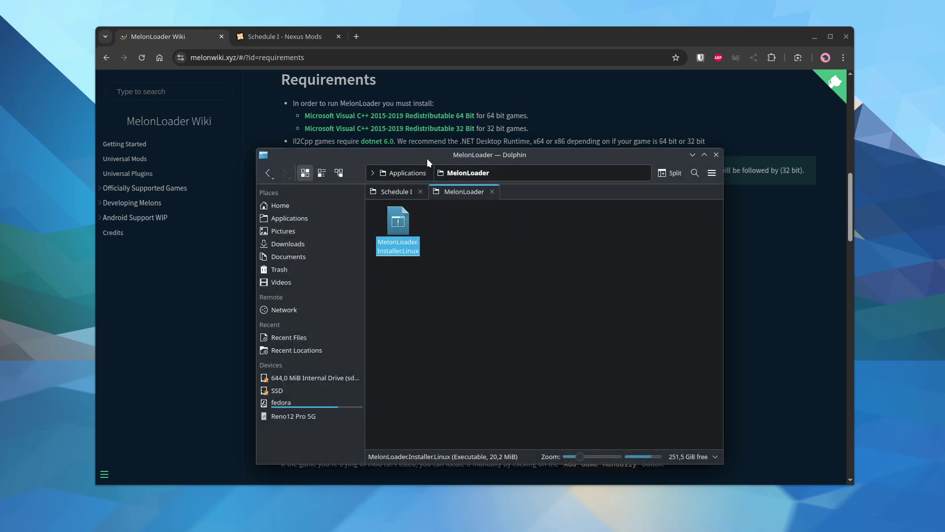
{"action": "left_click_drag", "start_coordinate": [430, 154], "coordinate": [783, 152]}
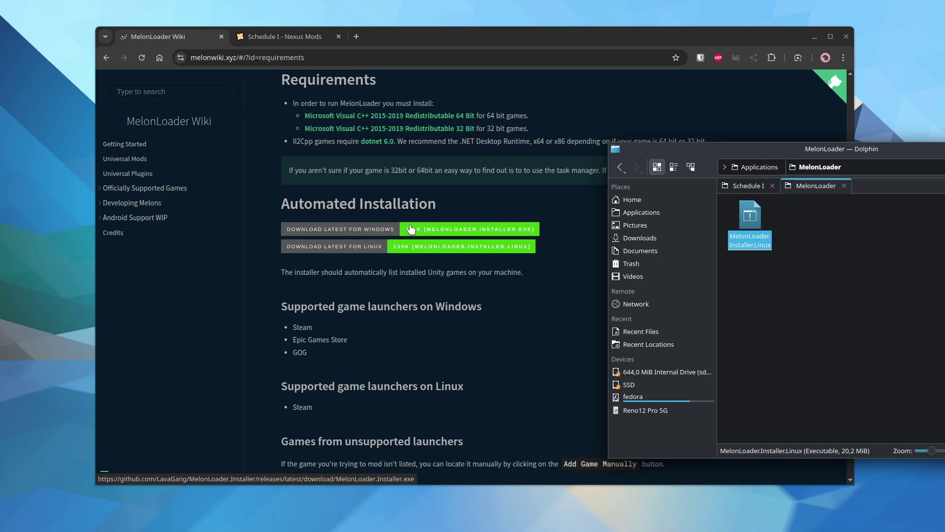
{"action": "left_click_drag", "start_coordinate": [728, 144], "coordinate": [543, 169]}
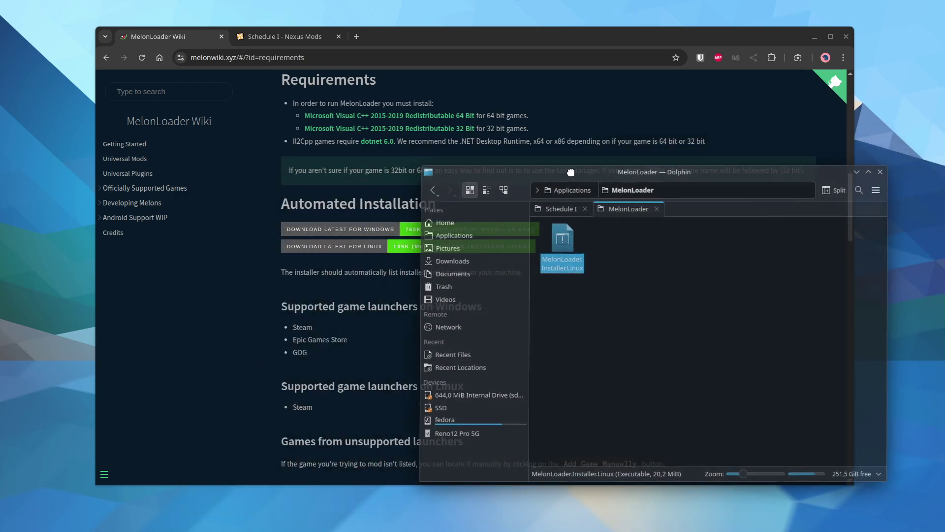
{"action": "double_click", "coordinate": [563, 241]}
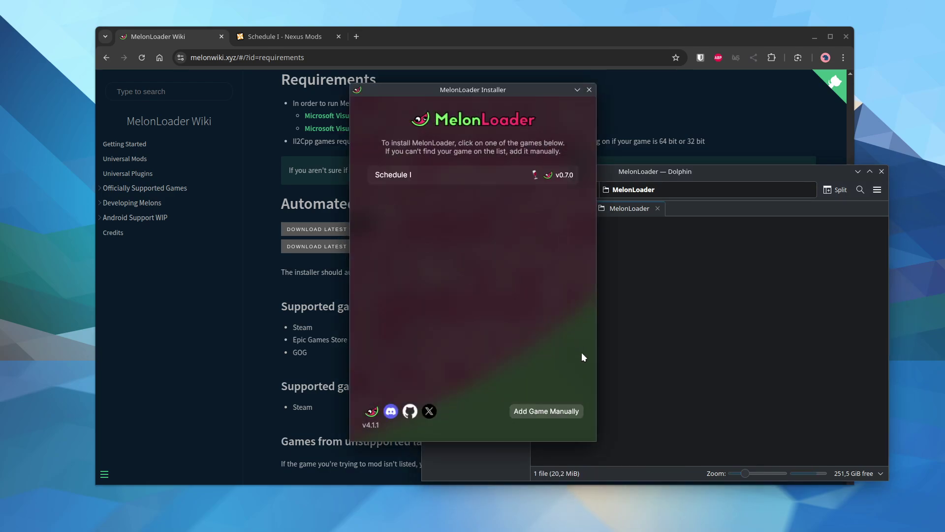
{"action": "left_click_drag", "start_coordinate": [480, 92], "coordinate": [270, 114]}
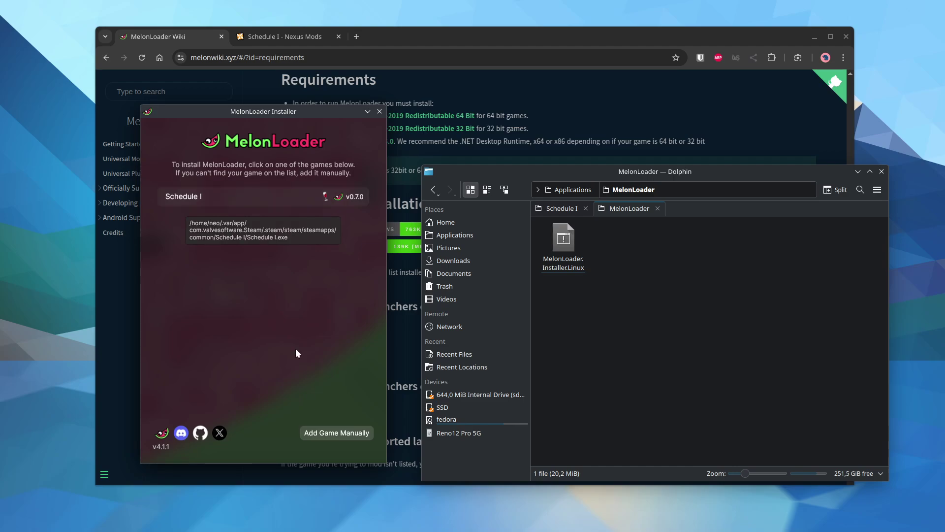
- Begin adding a game manually in the installer and browse from Home to .var/app/com.valvesoftware.Steam
{"action": "left_click", "coordinate": [331, 433]}
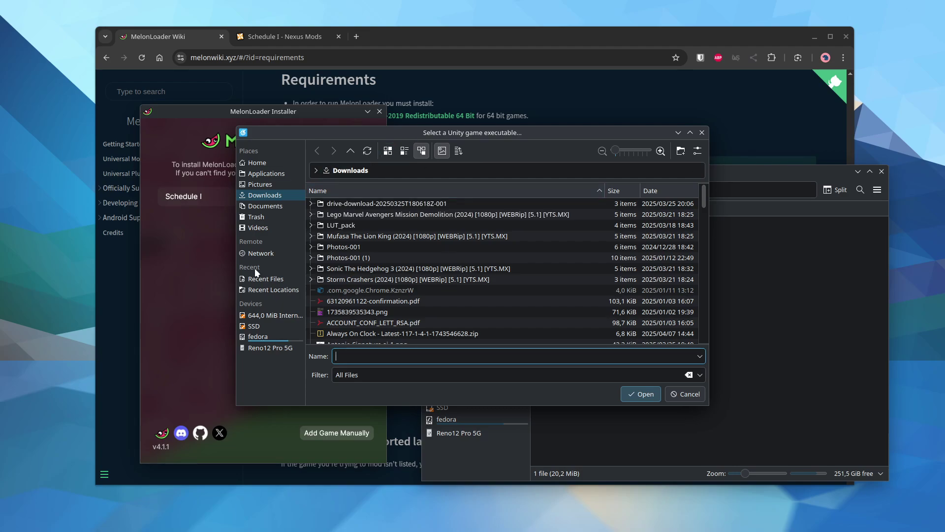
{"action": "left_click", "coordinate": [270, 160]}
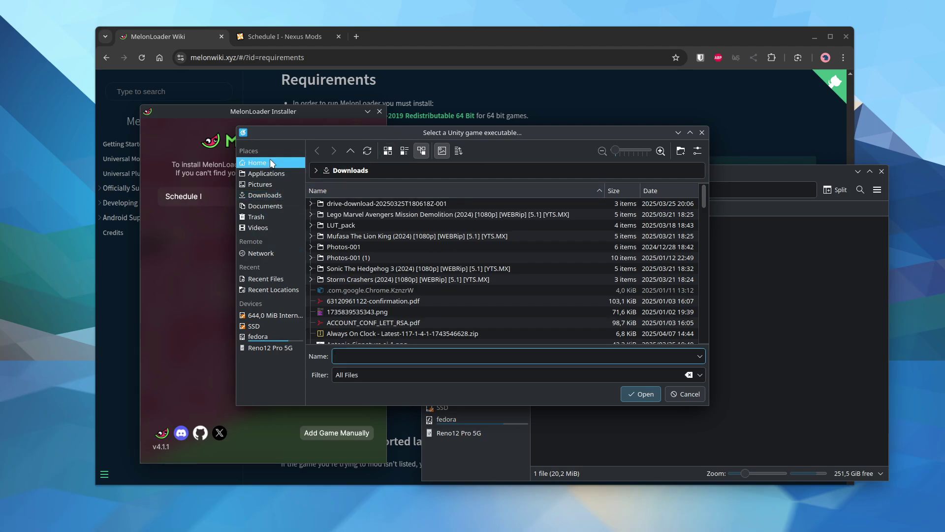
{"action": "scroll", "coordinate": [350, 270], "scroll_direction": "down", "scroll_amount": 5}
{"action": "scroll", "coordinate": [350, 270], "scroll_direction": "up", "scroll_amount": 3}
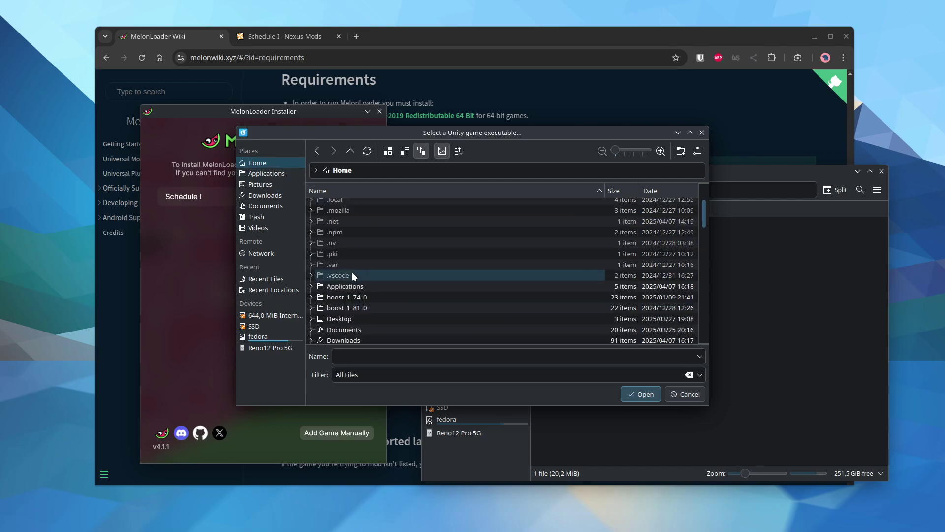
{"action": "double_click", "coordinate": [342, 264]}
{"action": "double_click", "coordinate": [340, 206]}
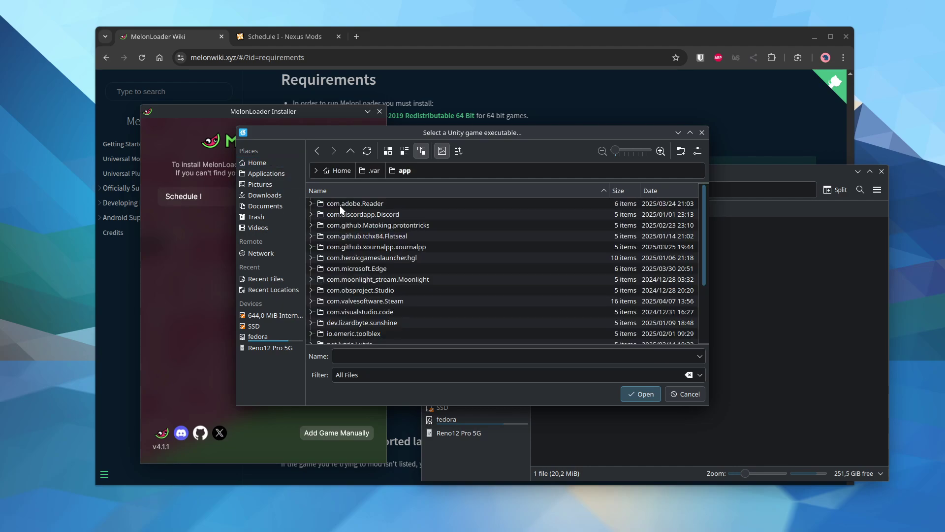
{"action": "double_click", "coordinate": [332, 302]}
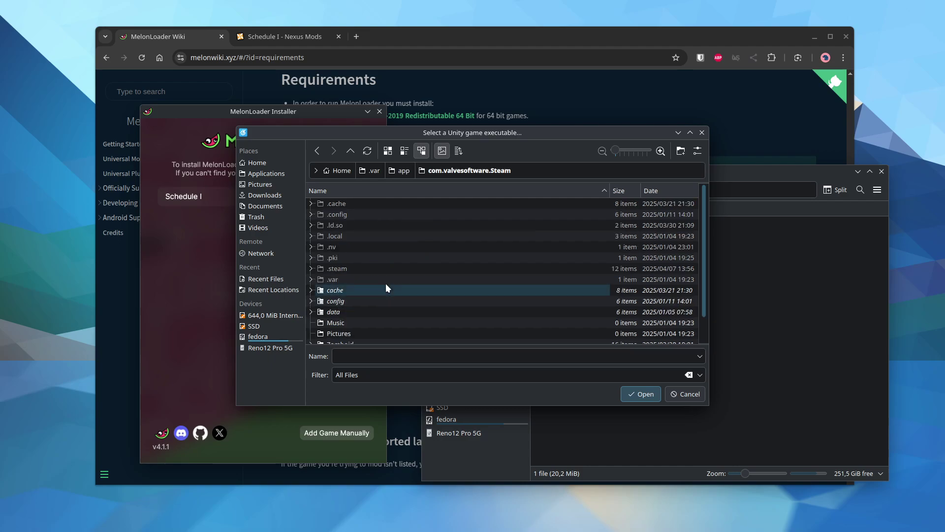
- Browse onward from the Steam data folder to .steam/steam/steamapps/common in the game executable chooser
{"action": "double_click", "coordinate": [358, 269]}
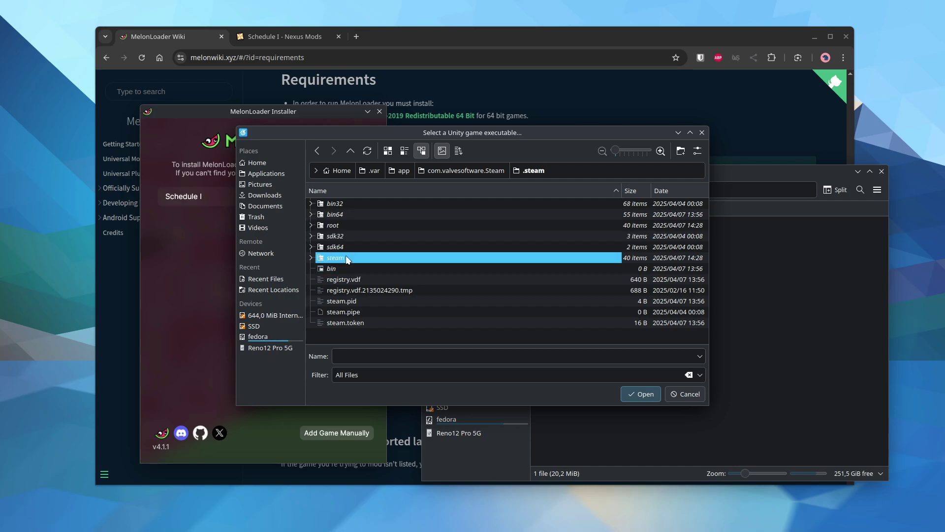
{"action": "double_click", "coordinate": [345, 256]}
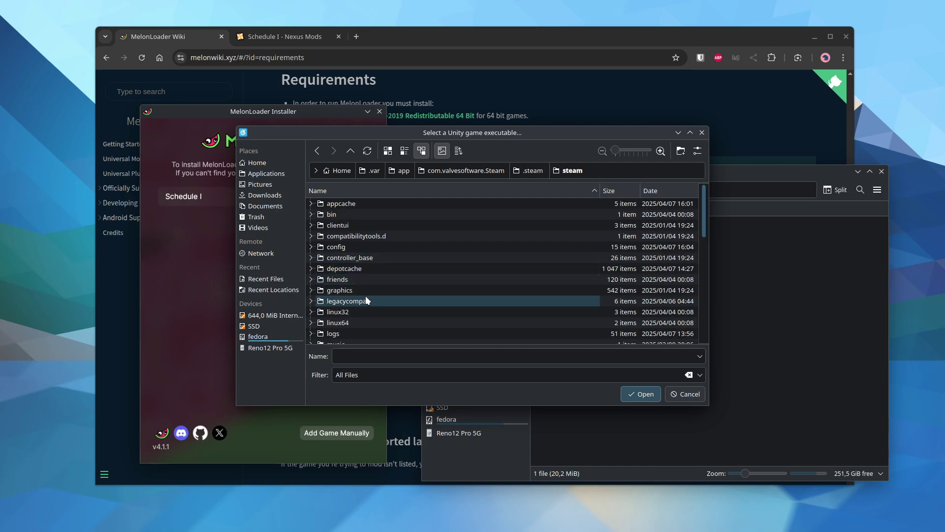
{"action": "scroll", "coordinate": [380, 279], "scroll_direction": "down", "scroll_amount": 5}
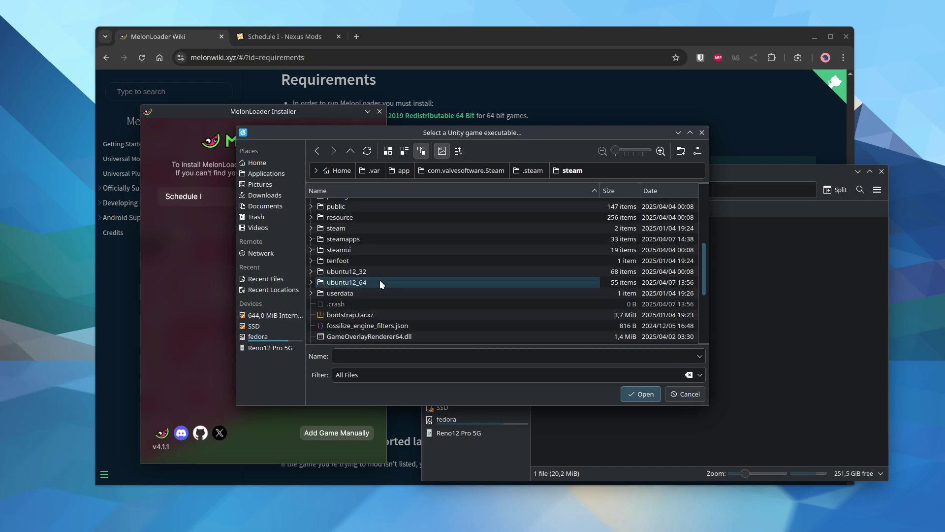
{"action": "double_click", "coordinate": [350, 239]}
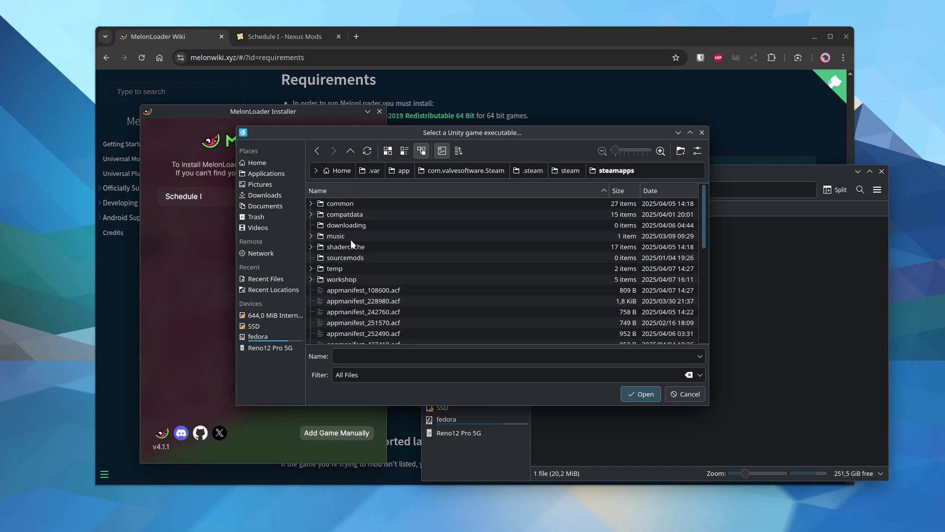
{"action": "double_click", "coordinate": [361, 204]}
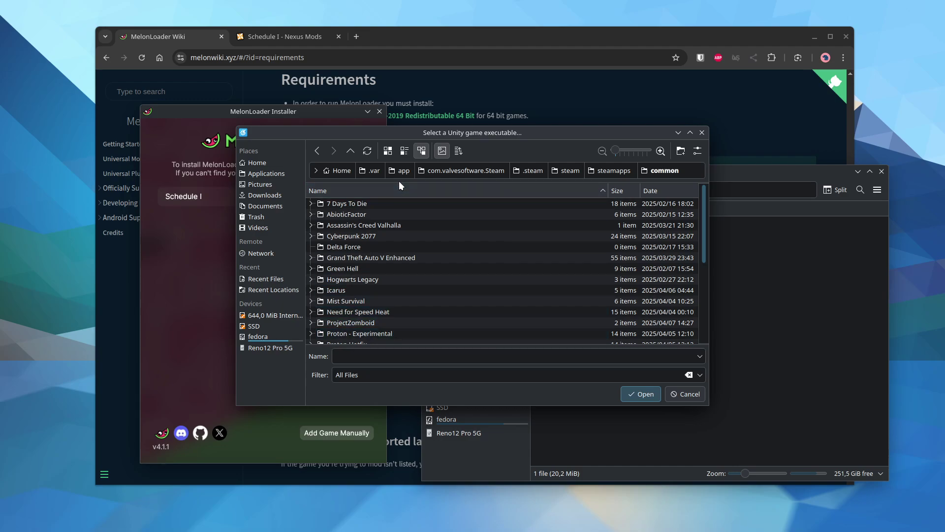
- Open the Schedule I folder to locate Schedule I.exe, and cancel adding the game manually
{"action": "scroll", "coordinate": [381, 310], "scroll_direction": "down", "scroll_amount": 3}
{"action": "scroll", "coordinate": [379, 308], "scroll_direction": "down", "scroll_amount": 2}
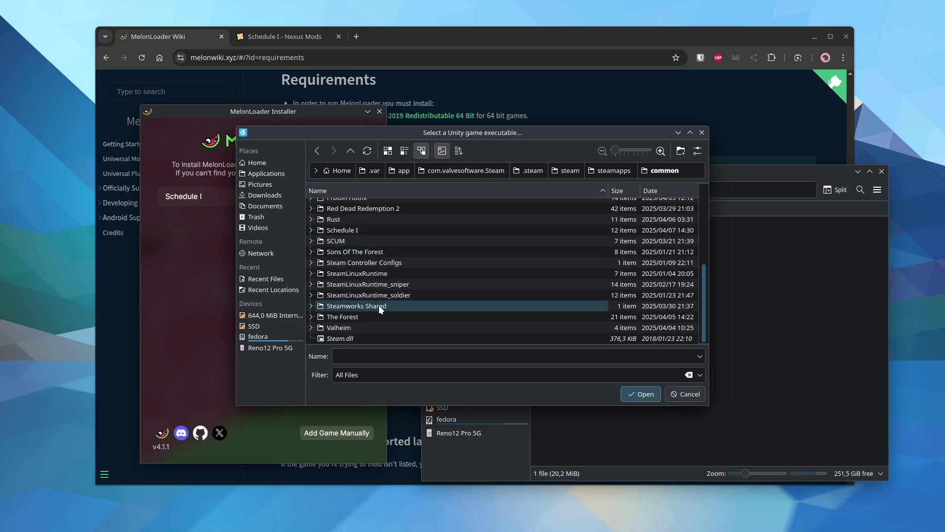
{"action": "scroll", "coordinate": [379, 308], "scroll_direction": "up", "scroll_amount": 2}
{"action": "double_click", "coordinate": [359, 308]}
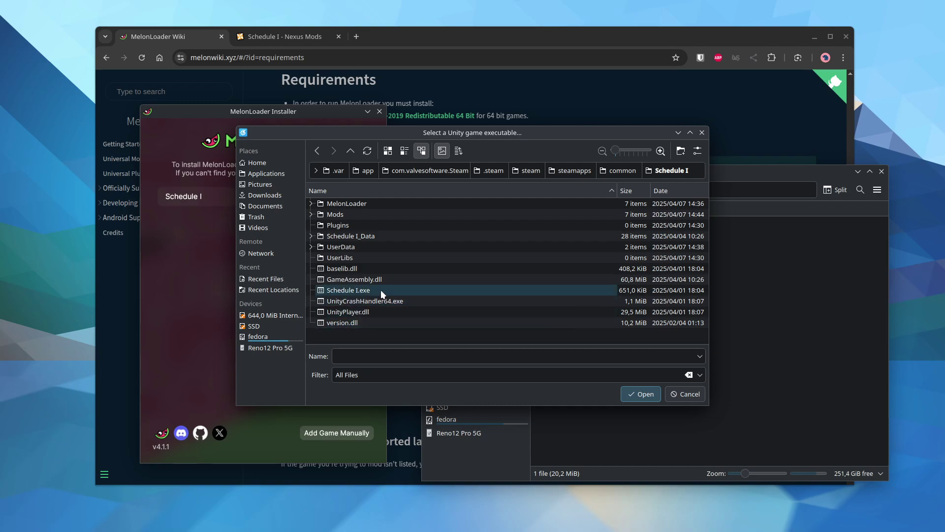
{"action": "left_click", "coordinate": [682, 393]}
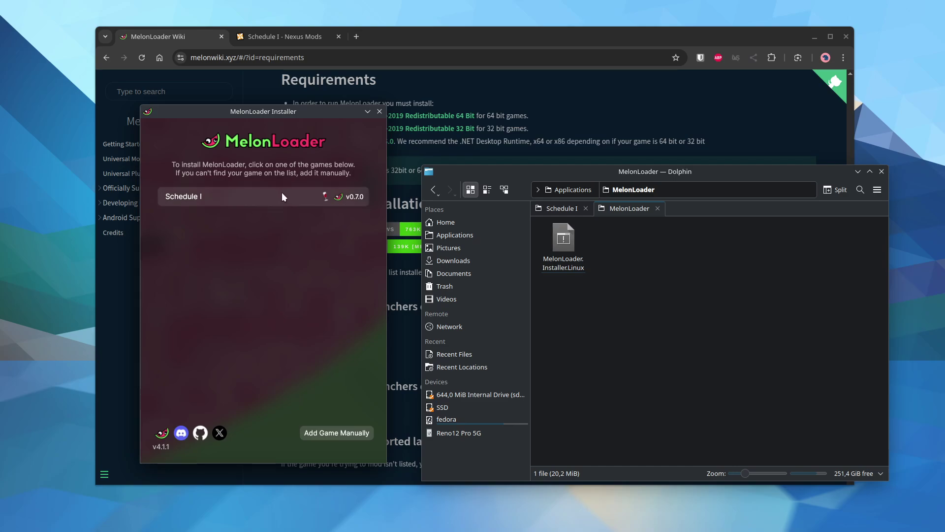
- Review the MelonLoader version and installation options for Schedule I, and return to the installer's game list
{"action": "left_click_drag", "start_coordinate": [317, 112], "coordinate": [351, 112]}
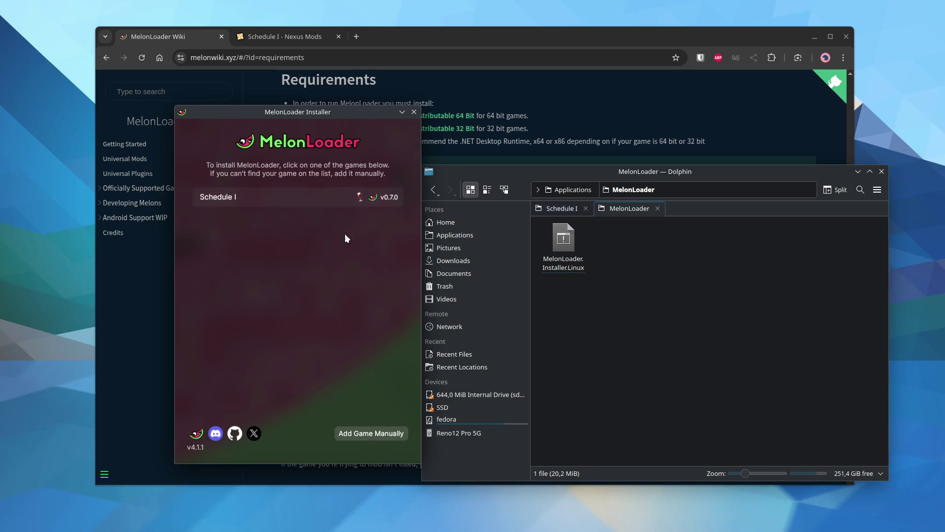
{"action": "left_click", "coordinate": [337, 198]}
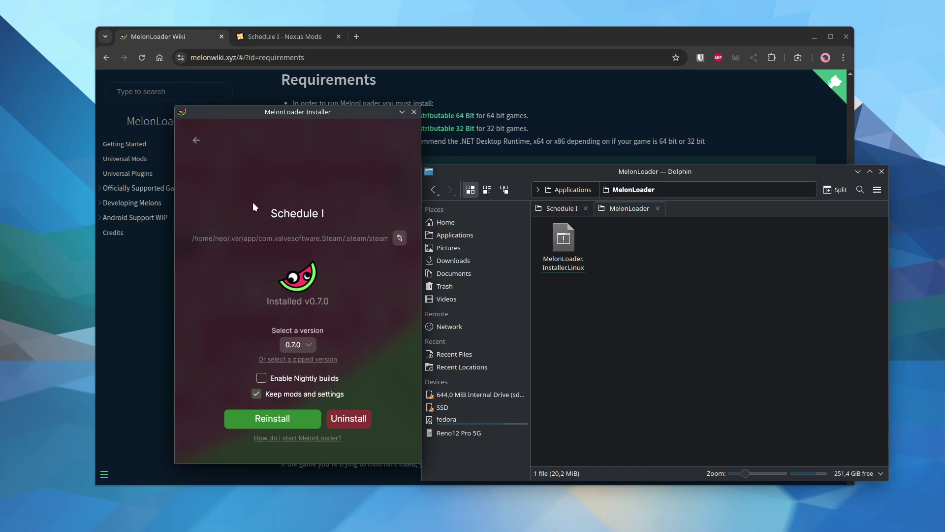
{"action": "left_click", "coordinate": [198, 141]}
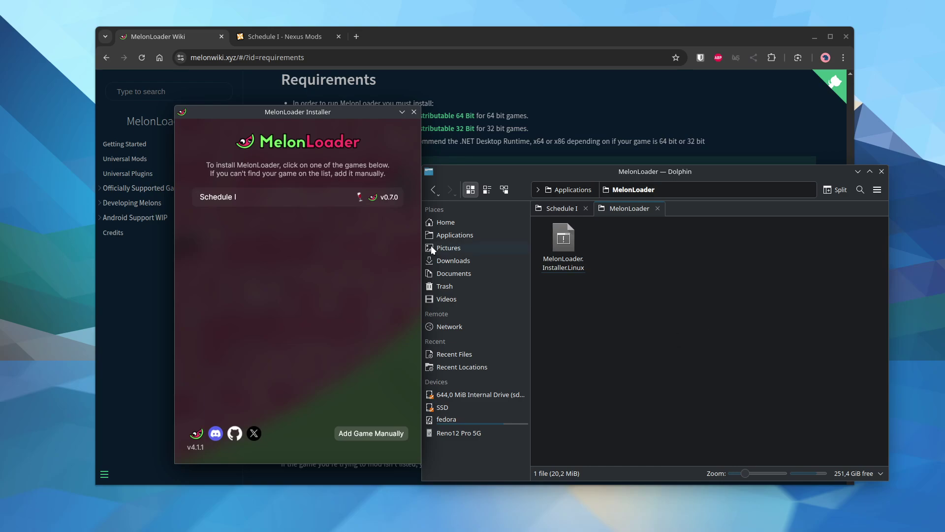
- Switch to the Schedule I game folder in Dolphin and examine its full folder path
{"action": "left_click", "coordinate": [562, 208]}
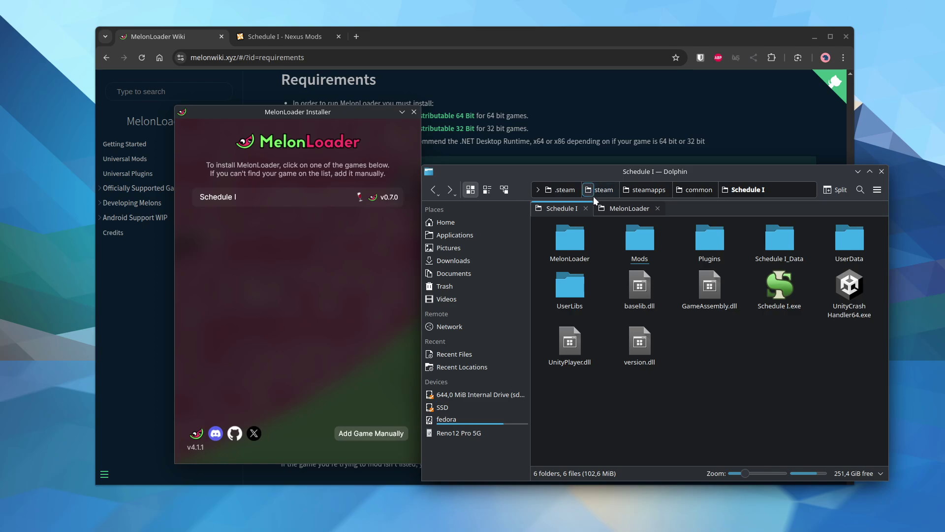
{"action": "left_click", "coordinate": [538, 190]}
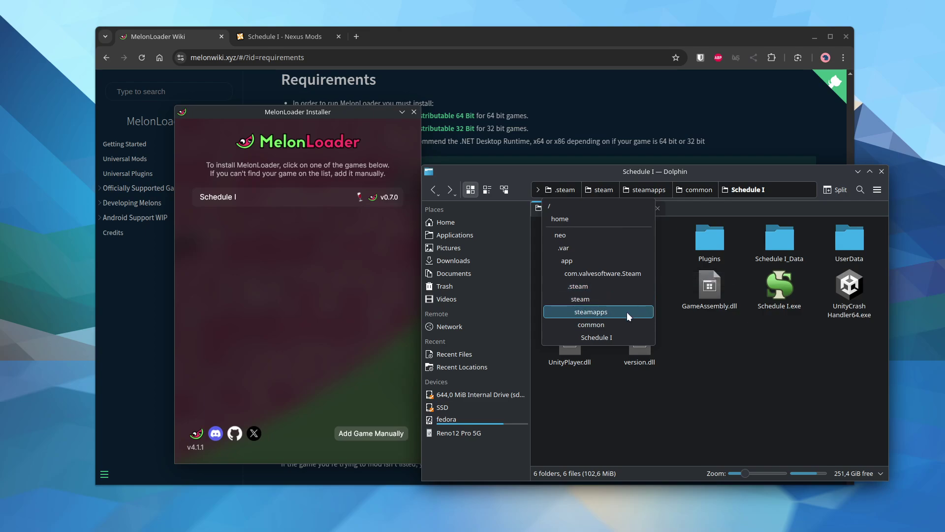
{"action": "left_click", "coordinate": [608, 423]}
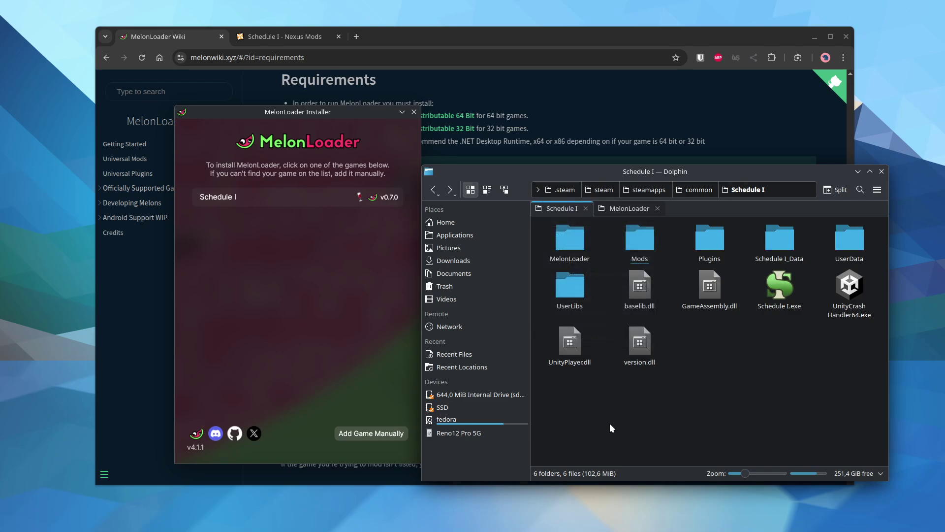
- Open the game's Mods folder and reposition the file manager window so the browser tabs are reachable
{"action": "double_click", "coordinate": [641, 238]}
{"action": "left_click_drag", "start_coordinate": [691, 172], "coordinate": [691, 173]}
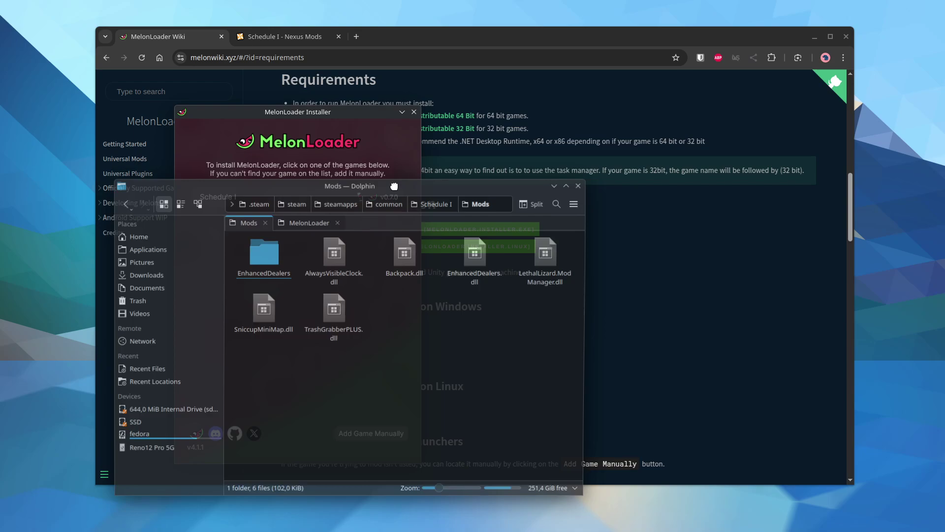
{"action": "left_click_drag", "start_coordinate": [394, 186], "coordinate": [398, 186]}
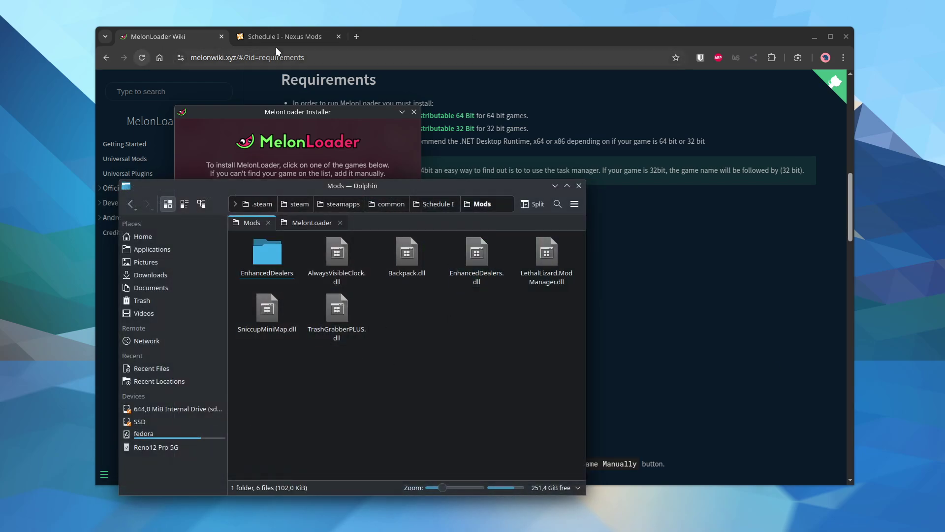
- Switch to the browser's Schedule I page on Nexus Mods and open the Minimap - Full Version mod
{"action": "left_click", "coordinate": [301, 37]}
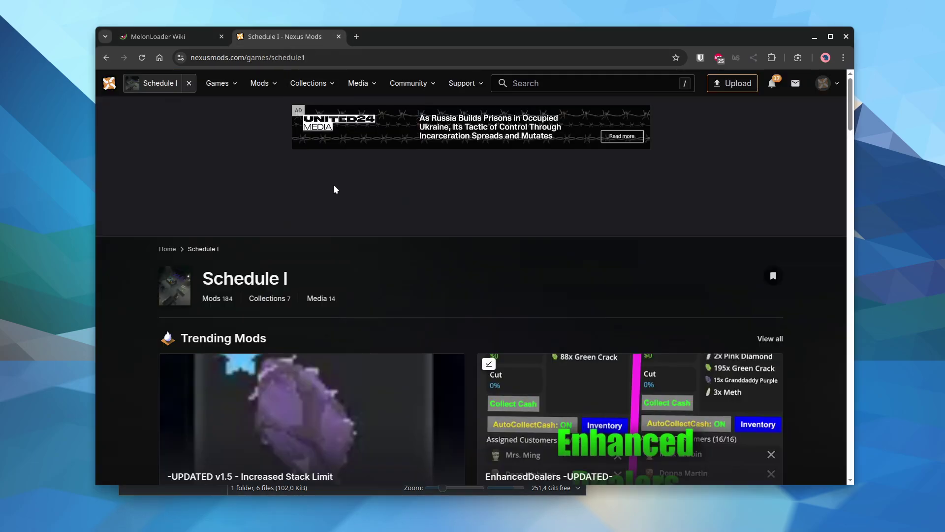
{"action": "scroll", "coordinate": [365, 232], "scroll_direction": "down", "scroll_amount": 6}
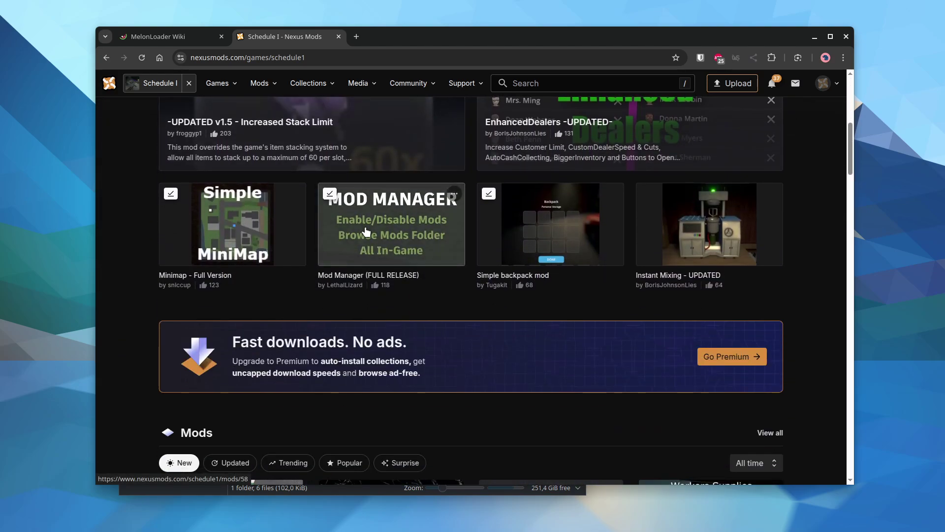
{"action": "left_click", "coordinate": [238, 225]}
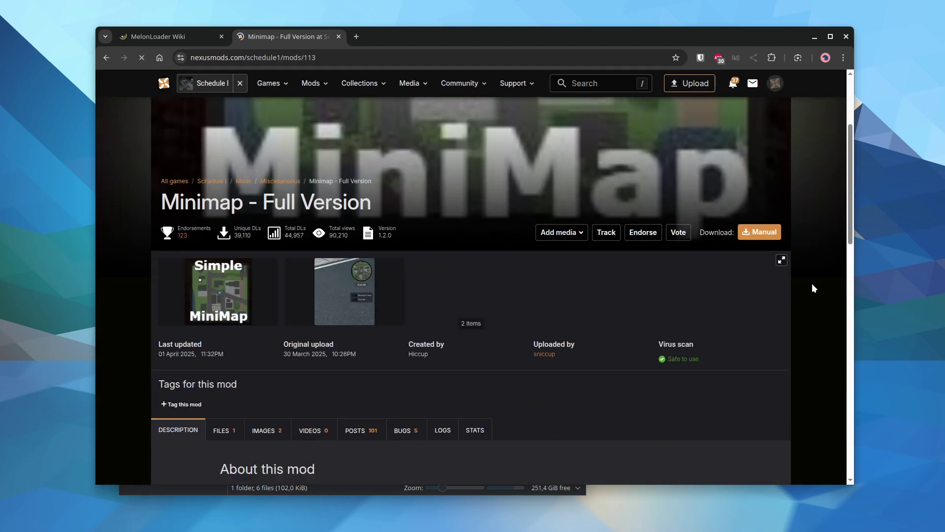
- Proceed with the Minimap mod's manual download to its download type options, and switch back to the Mods folder in Dolphin
{"action": "left_click", "coordinate": [770, 216]}
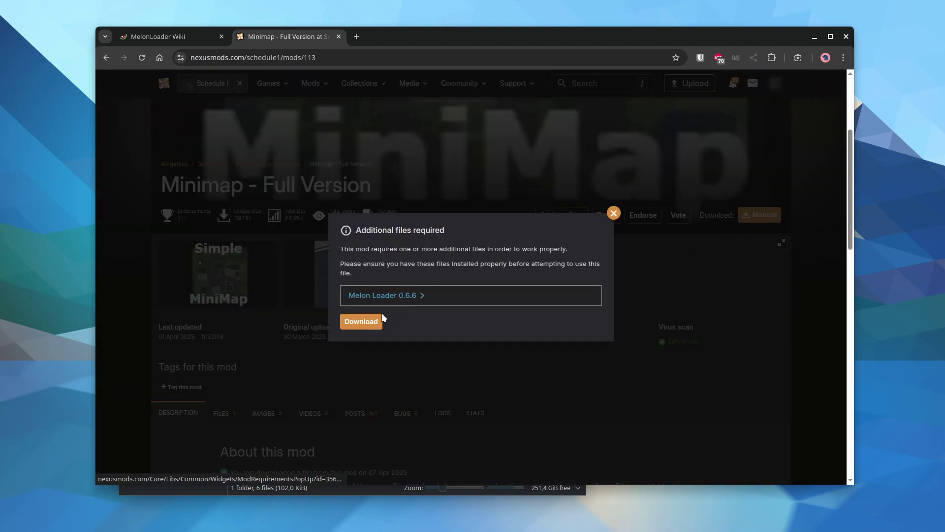
{"action": "left_click", "coordinate": [370, 325]}
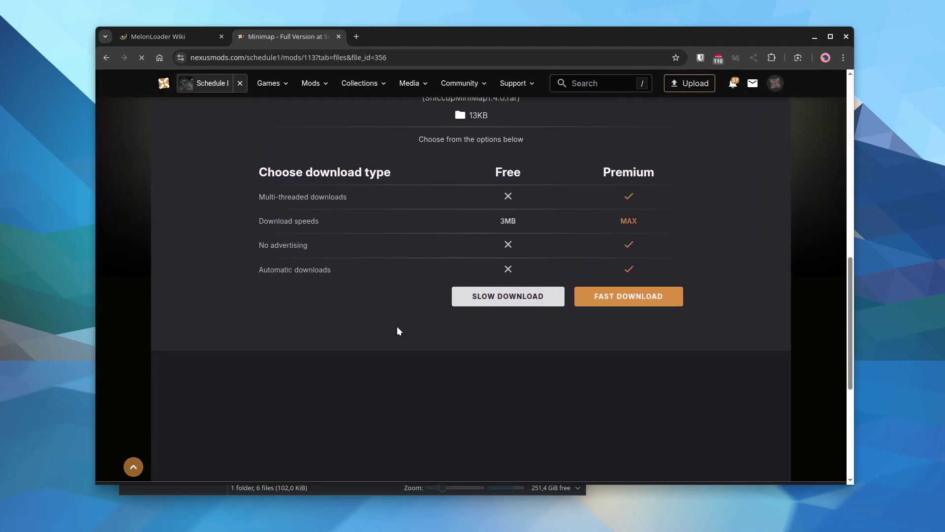
{"action": "scroll", "coordinate": [407, 305], "scroll_direction": "up", "scroll_amount": 2}
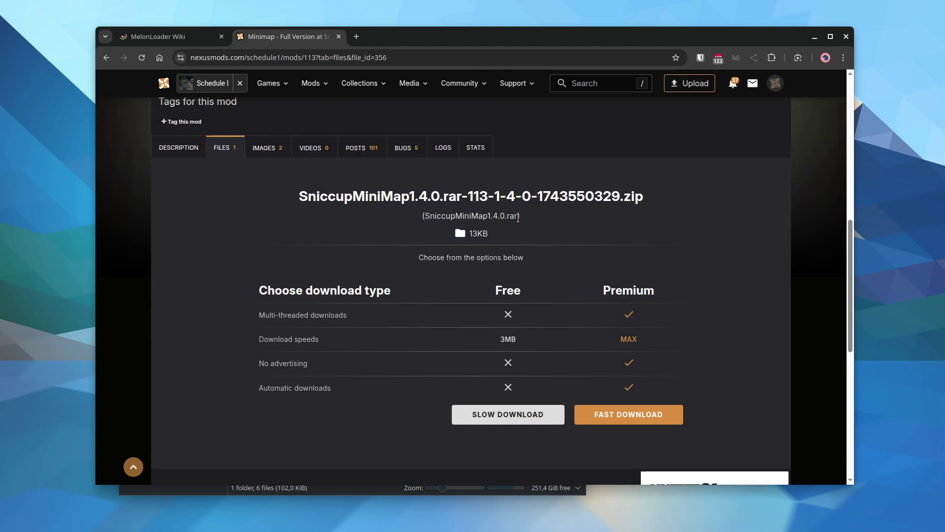
{"action": "key", "text": "alt+Tab"}
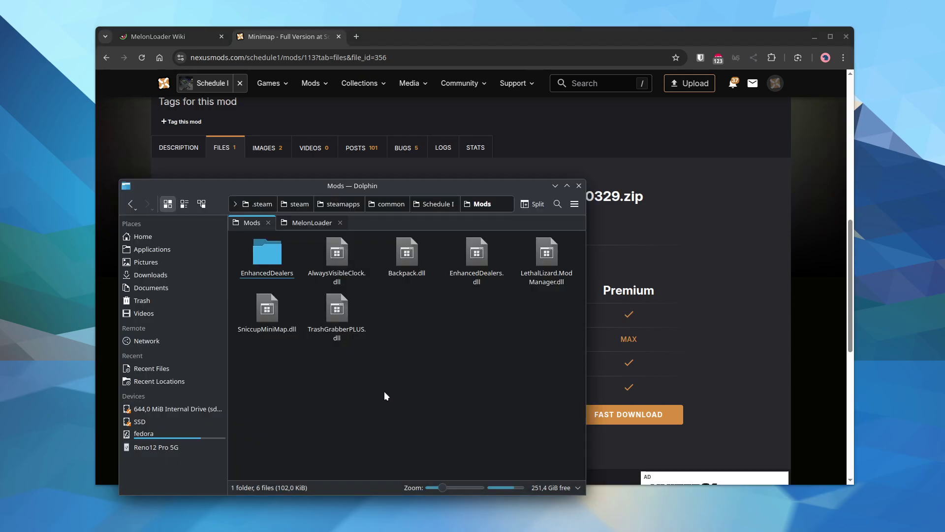
- Examine the mod files in the Mods folder, including SniccupMiniMap.dll, the EnhancedDealers folder and EnhancedDealers.dll, moving the window clear as needed
{"action": "left_click_drag", "start_coordinate": [390, 190], "coordinate": [440, 224]}
{"action": "left_click", "coordinate": [317, 347]}
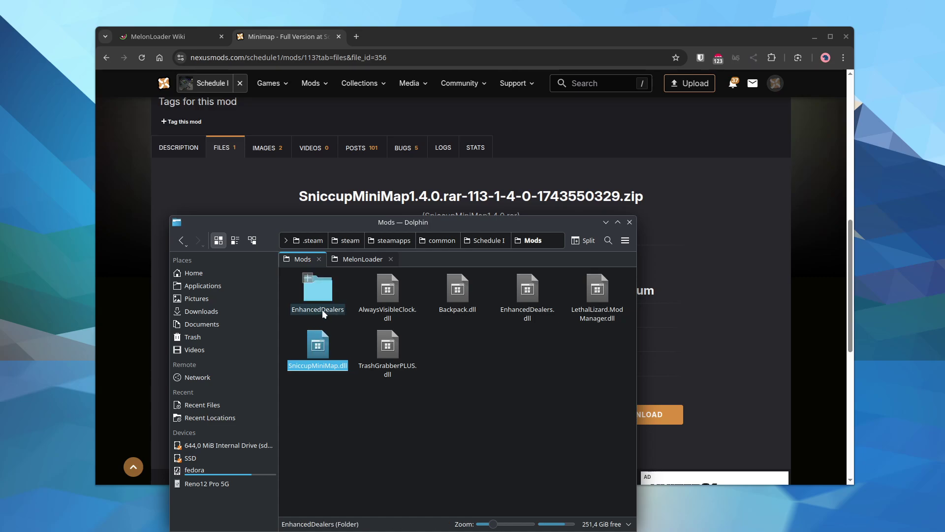
{"action": "left_click", "coordinate": [318, 288]}
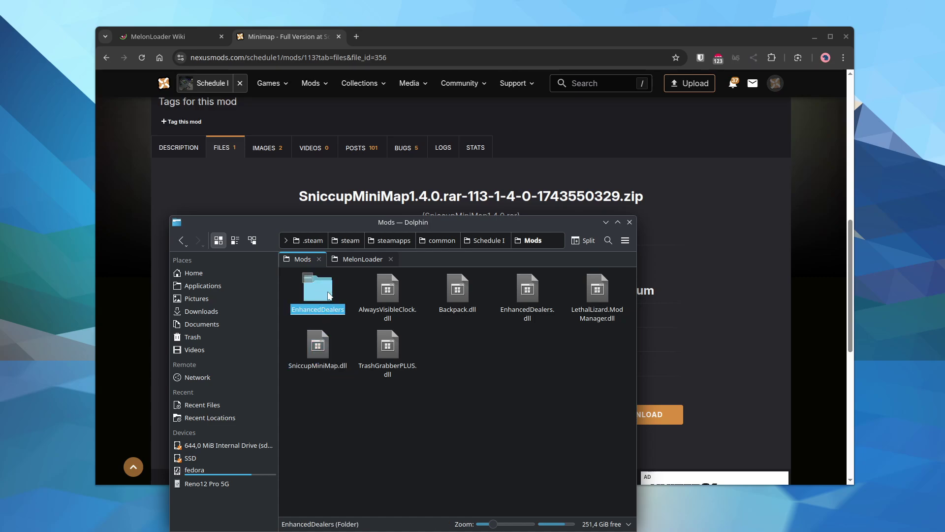
{"action": "left_click", "coordinate": [528, 309], "text": "ctrl"}
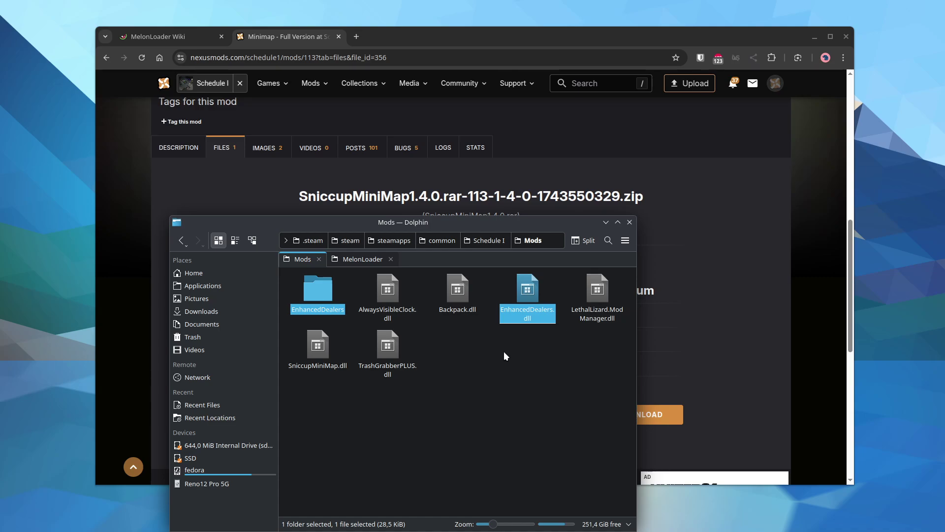
{"action": "left_click", "coordinate": [504, 351]}
{"action": "left_click", "coordinate": [532, 297]}
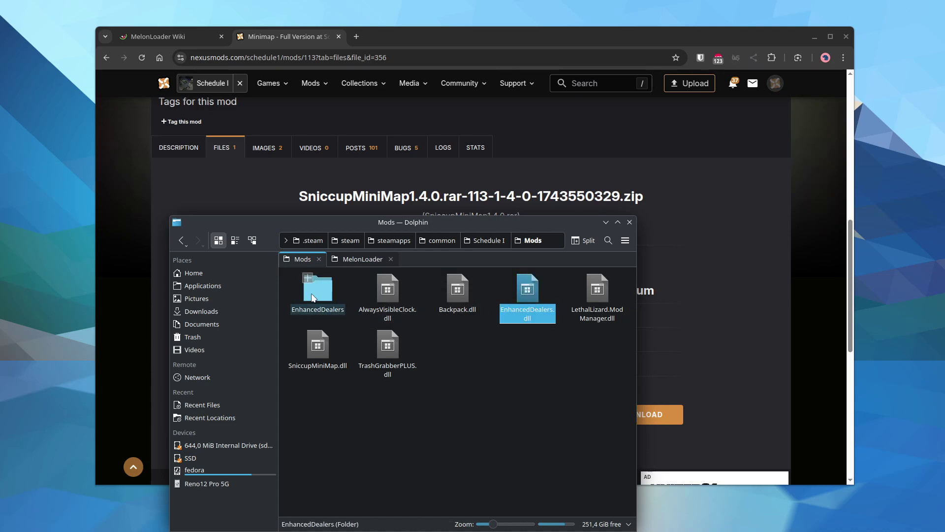
{"action": "left_click", "coordinate": [347, 329]}
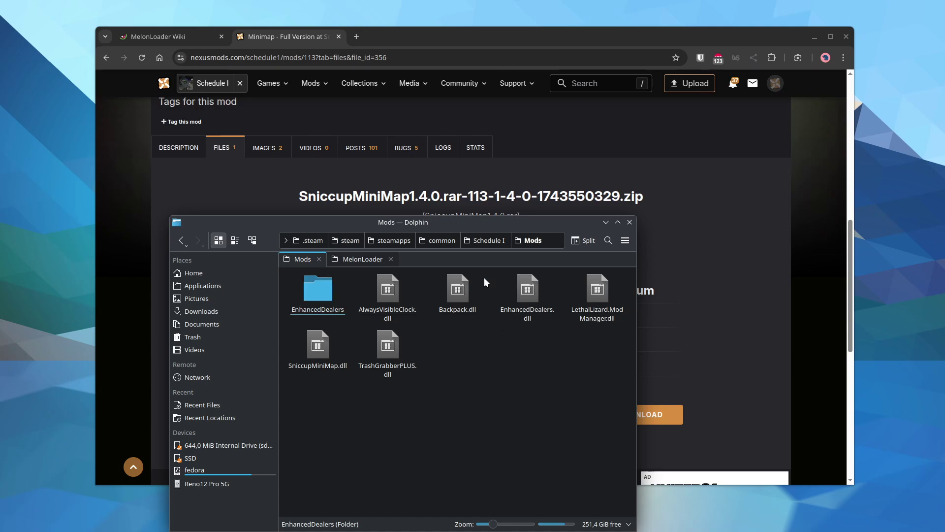
{"action": "left_click_drag", "start_coordinate": [459, 227], "coordinate": [430, 147]}
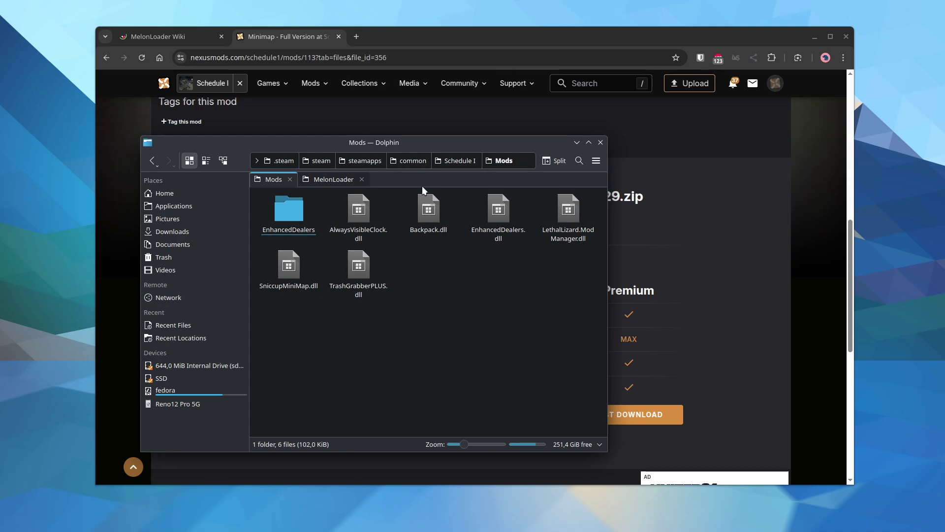
- Find the Wine/Proton launch instructions on the MelonLoader Wiki and copy the environment variable WINEDLLOVERRIDES="version=n,b"
{"action": "left_click", "coordinate": [164, 36]}
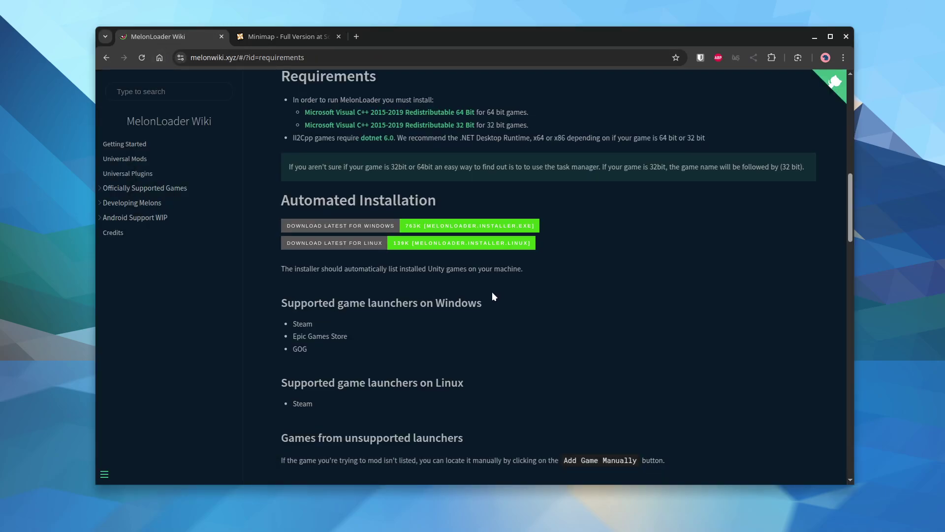
{"action": "scroll", "coordinate": [492, 292], "scroll_direction": "down", "scroll_amount": 8}
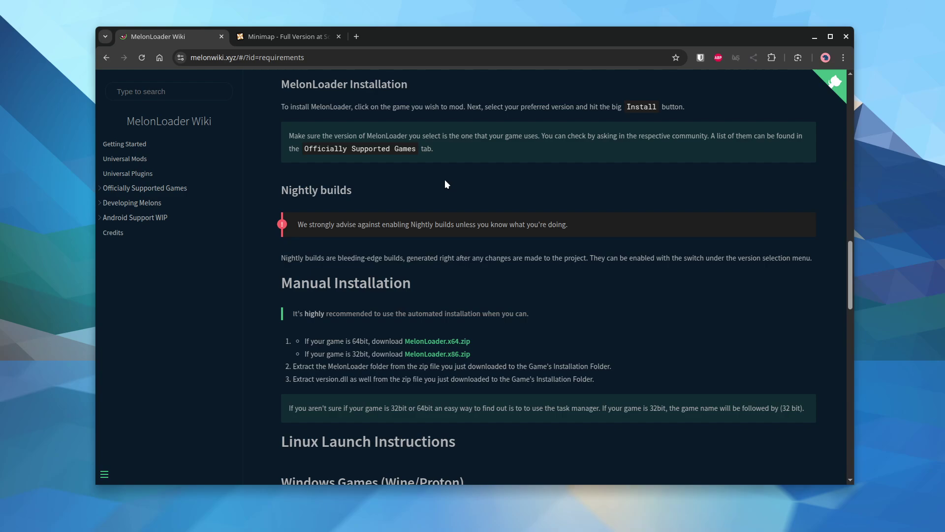
{"action": "scroll", "coordinate": [447, 184], "scroll_direction": "down", "scroll_amount": 5}
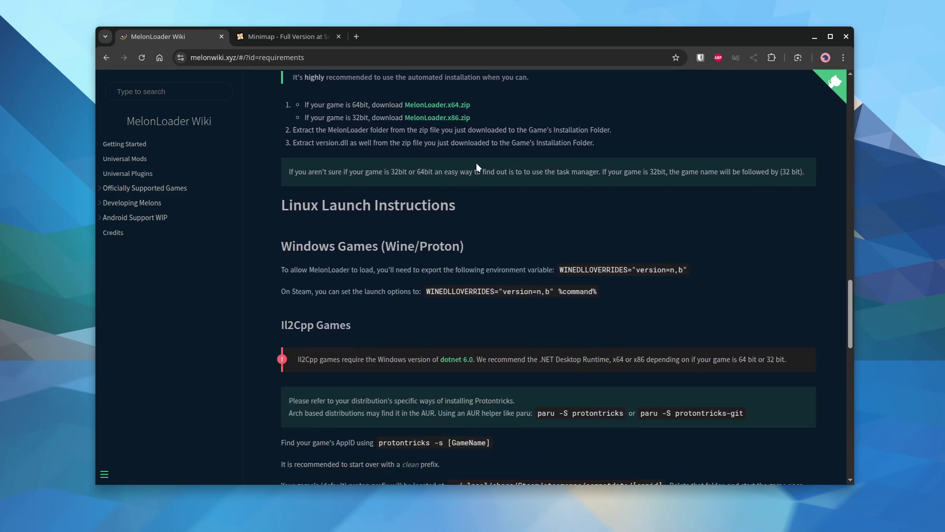
{"action": "scroll", "coordinate": [477, 163], "scroll_direction": "down", "scroll_amount": 1}
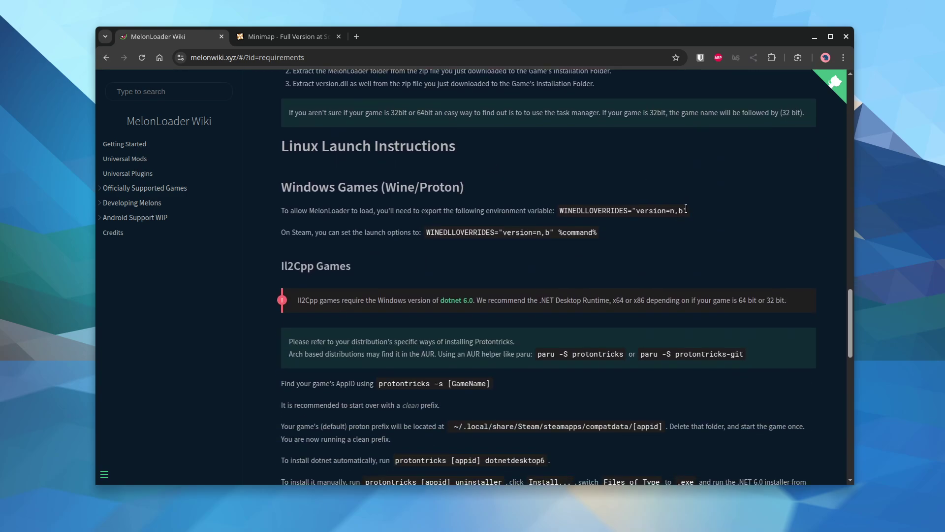
{"action": "left_click_drag", "start_coordinate": [687, 211], "coordinate": [560, 212]}
{"action": "key", "text": "ctrl+c"}
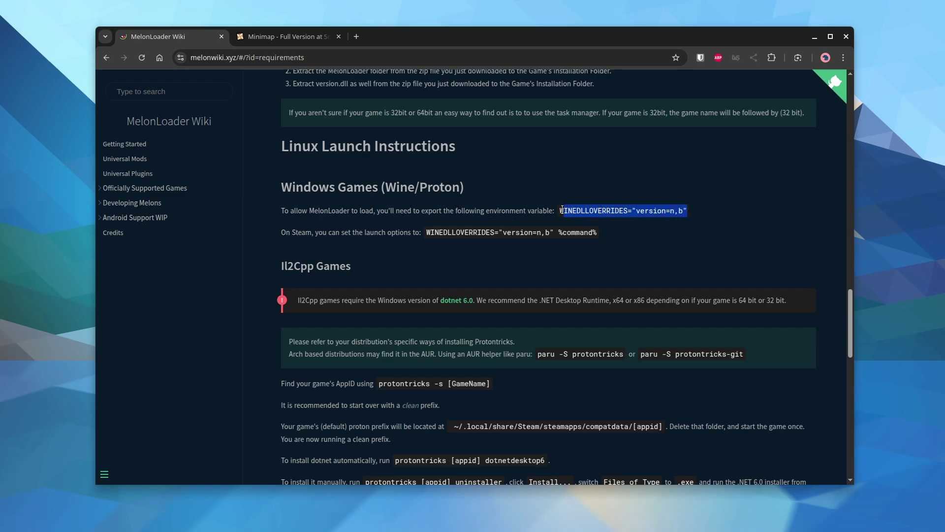
- Switch to the Warp terminal, change to the home directory, run the copied WINEDLLOVERRIDES="version=n,b" line, and move the window aside
{"action": "key", "text": "alt+Tab"}
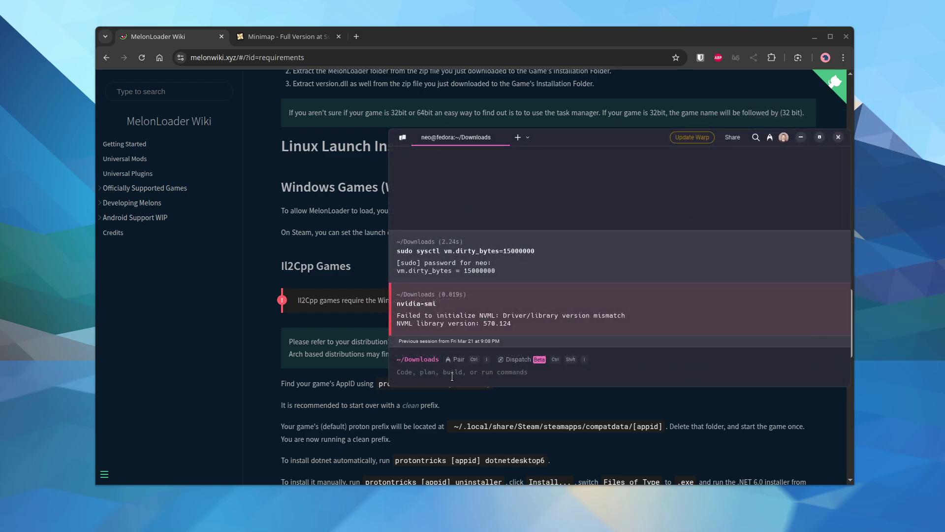
{"action": "type", "text": "c"}
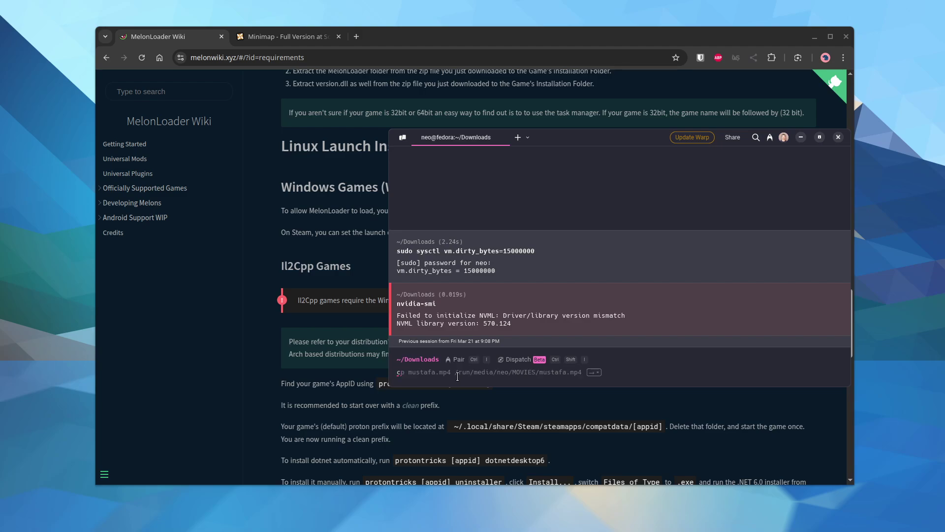
{"action": "type", "text": "d ~"}
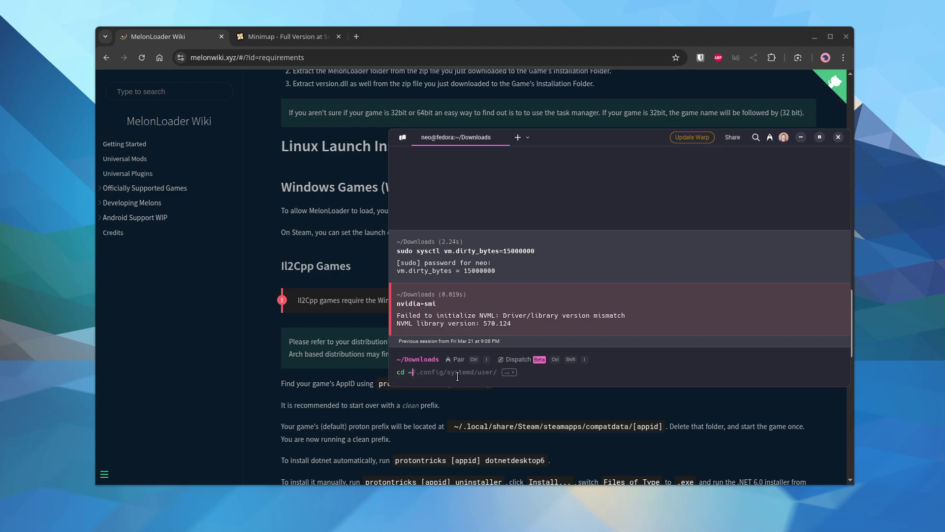
{"action": "key", "text": "Return"}
{"action": "key", "text": "ctrl+shift+v"}
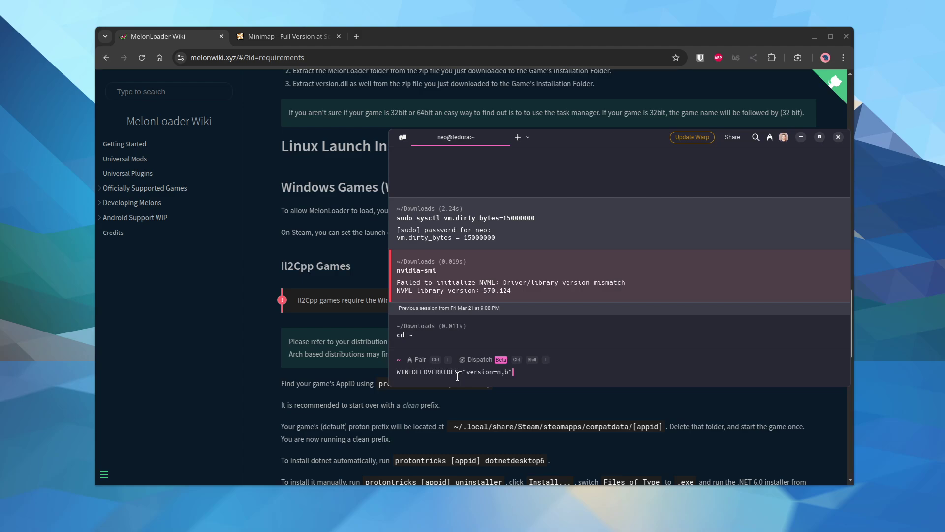
{"action": "key", "text": "Return"}
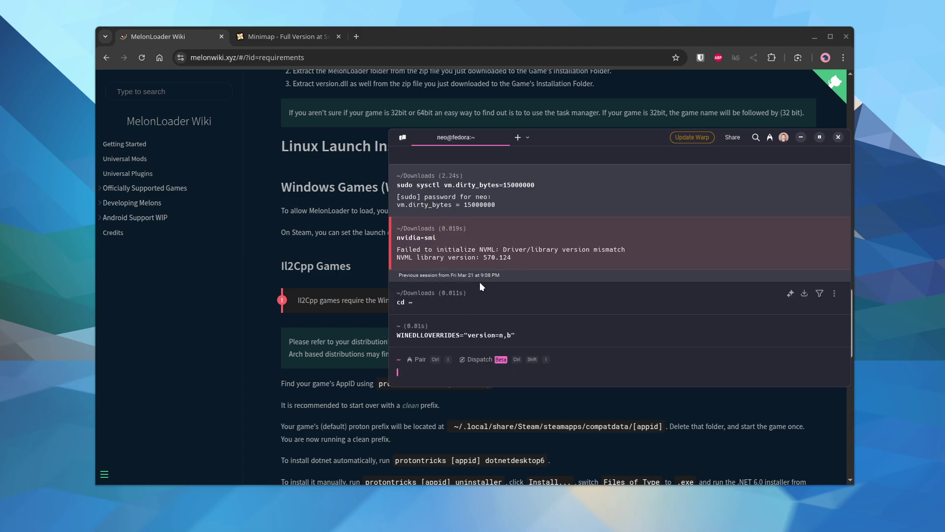
{"action": "left_click_drag", "start_coordinate": [458, 375], "coordinate": [691, 351]}
- Return to the MelonLoader Wiki in the browser and examine the launch options line given for Steam
{"action": "left_click", "coordinate": [540, 413]}
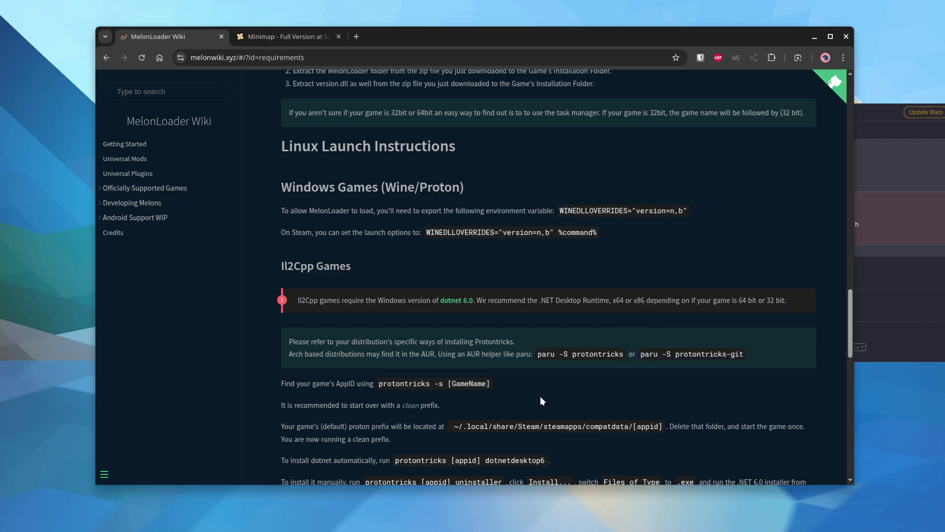
{"action": "left_click_drag", "start_coordinate": [282, 232], "coordinate": [309, 233]}
{"action": "double_click", "coordinate": [447, 234]}
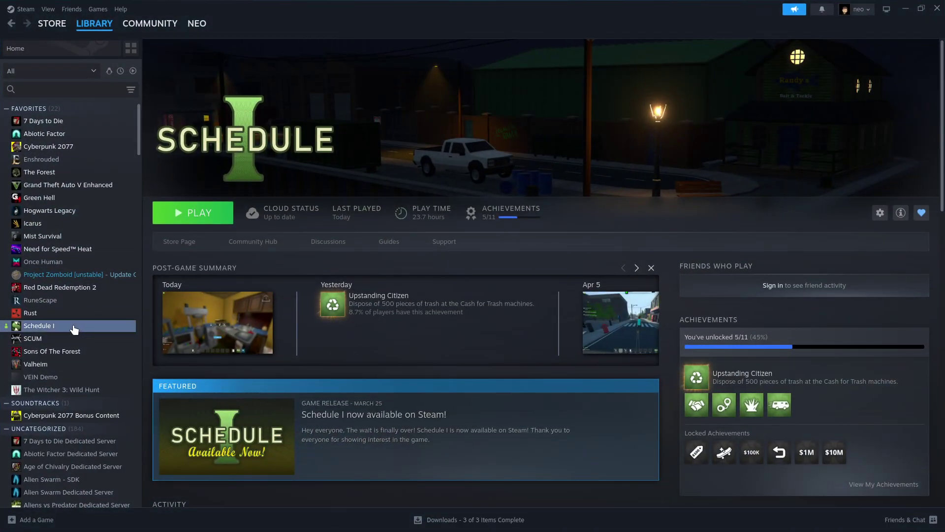
- Open Schedule I's properties in Steam, check its launch options for the WINEDLLOVERRIDES entry, and move the properties window aside
{"action": "right_click", "coordinate": [74, 329]}
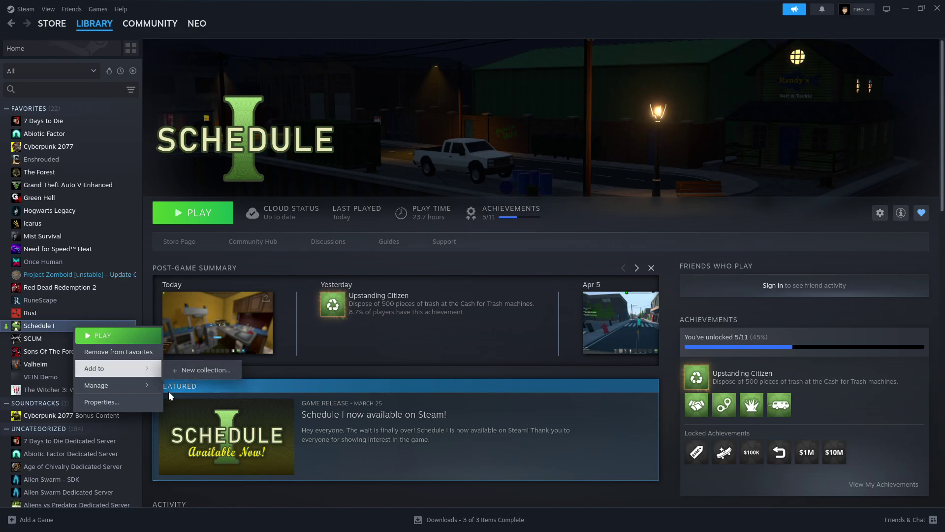
{"action": "left_click", "coordinate": [129, 403]}
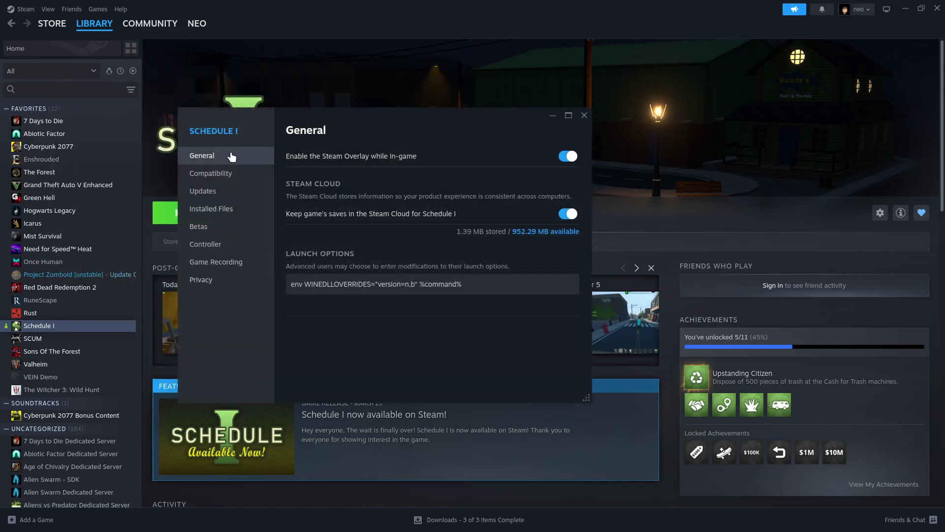
{"action": "left_click", "coordinate": [290, 284]}
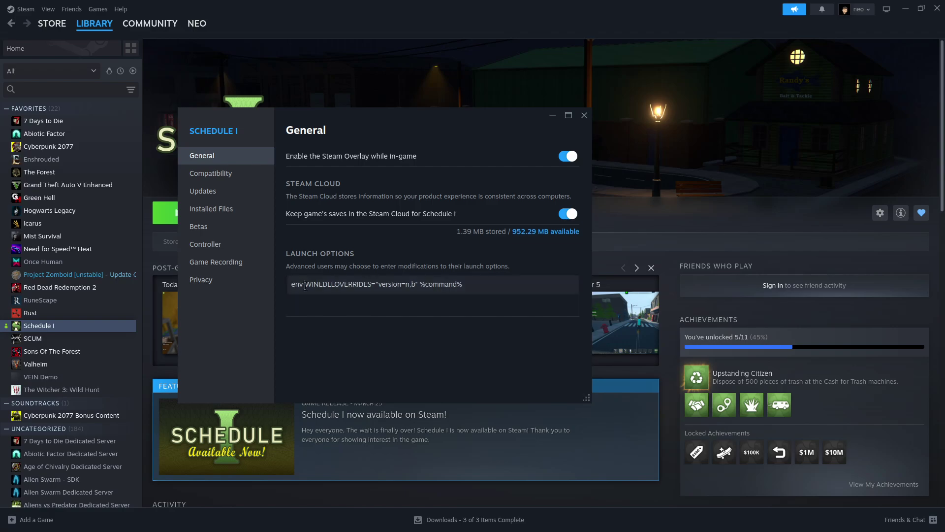
{"action": "left_click_drag", "start_coordinate": [306, 285], "coordinate": [502, 289]}
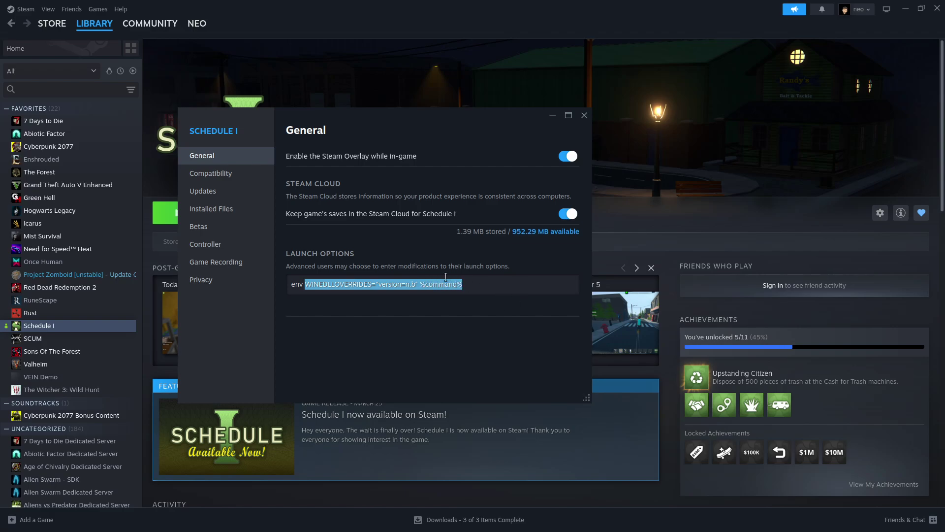
{"action": "double_click", "coordinate": [393, 284]}
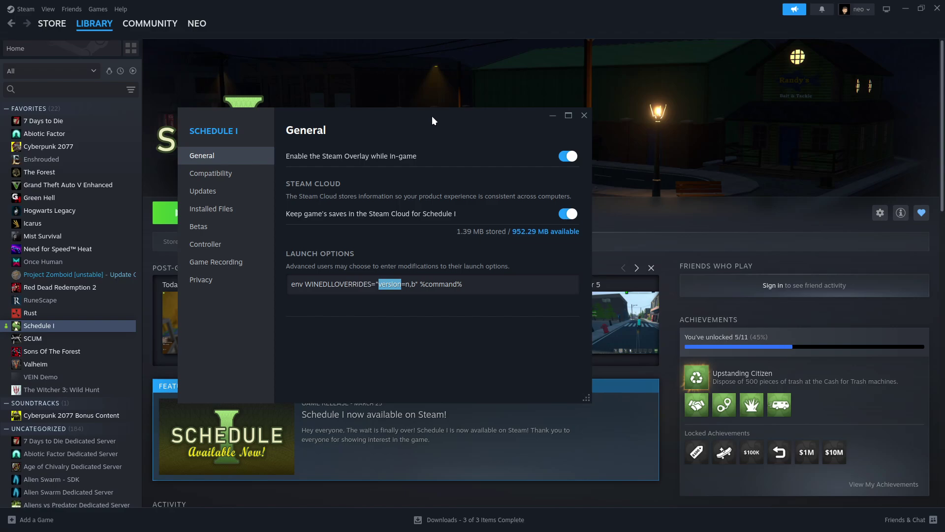
{"action": "left_click_drag", "start_coordinate": [432, 116], "coordinate": [755, 143]}
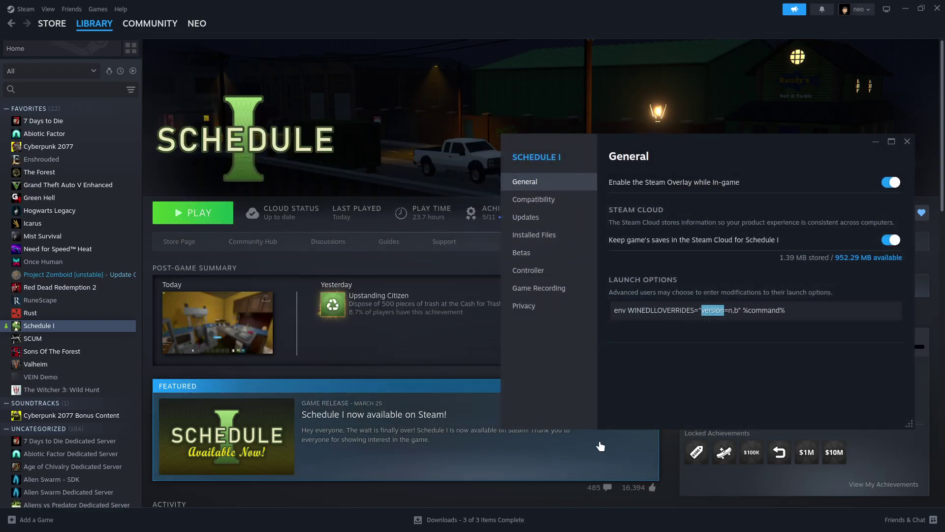
- Switch to the MelonLoader Wiki and read the Linux launch instructions for Wine/Proton, Il2Cpp and Linux native games
{"action": "key", "text": "alt+Tab"}
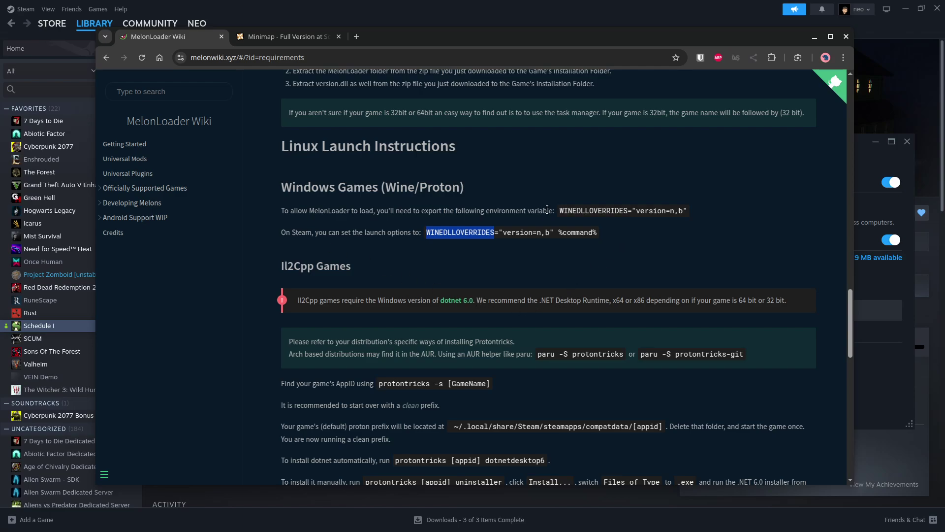
{"action": "scroll", "coordinate": [380, 287], "scroll_direction": "down", "scroll_amount": 4}
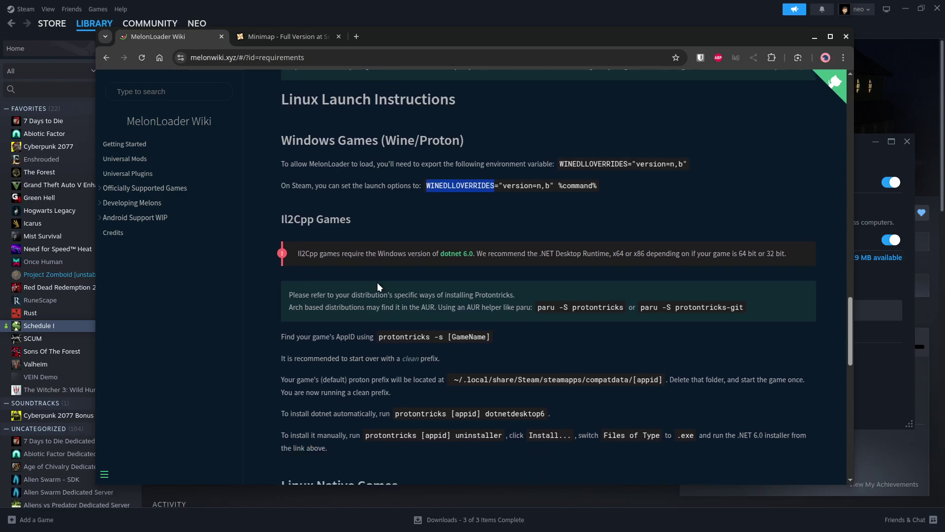
{"action": "scroll", "coordinate": [375, 280], "scroll_direction": "down", "scroll_amount": 4}
{"action": "scroll", "coordinate": [375, 280], "scroll_direction": "up", "scroll_amount": 8}
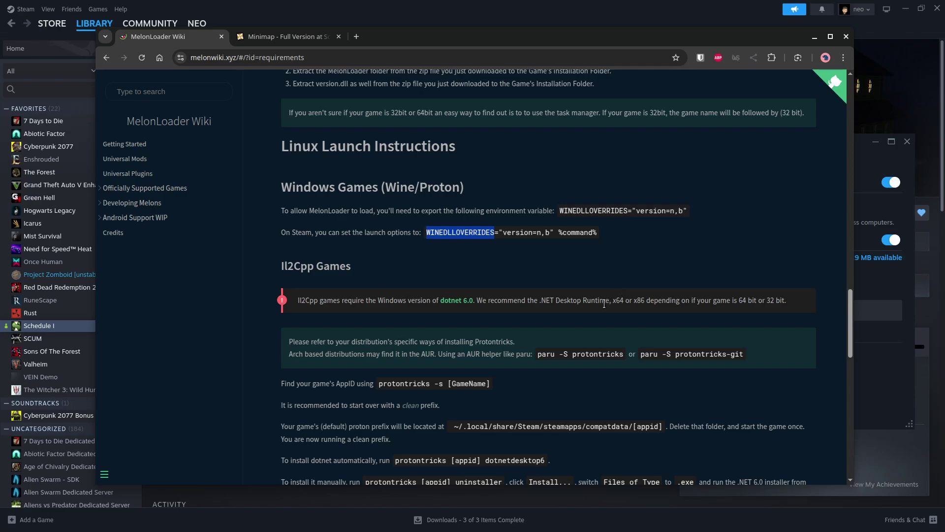
{"action": "scroll", "coordinate": [513, 229], "scroll_direction": "up", "scroll_amount": 4}
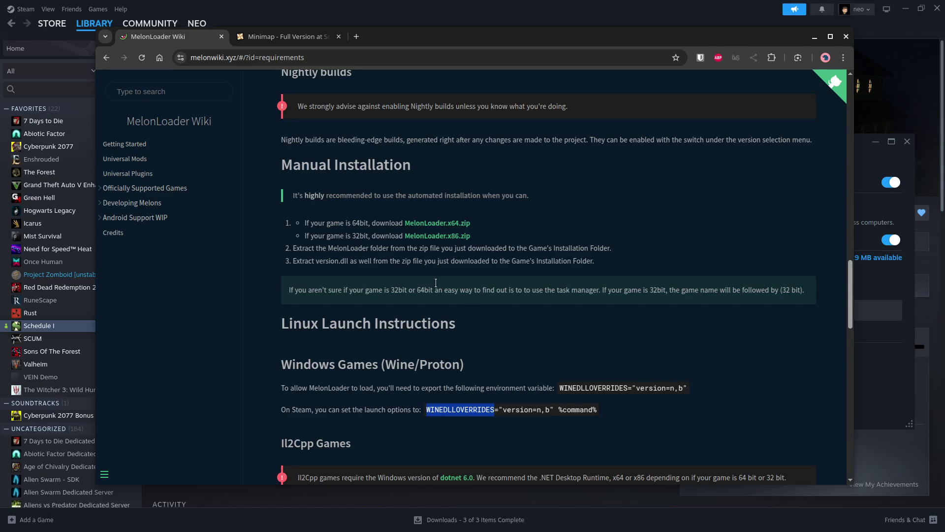
{"action": "scroll", "coordinate": [498, 300], "scroll_direction": "down", "scroll_amount": 5}
{"action": "scroll", "coordinate": [494, 301], "scroll_direction": "down", "scroll_amount": 4}
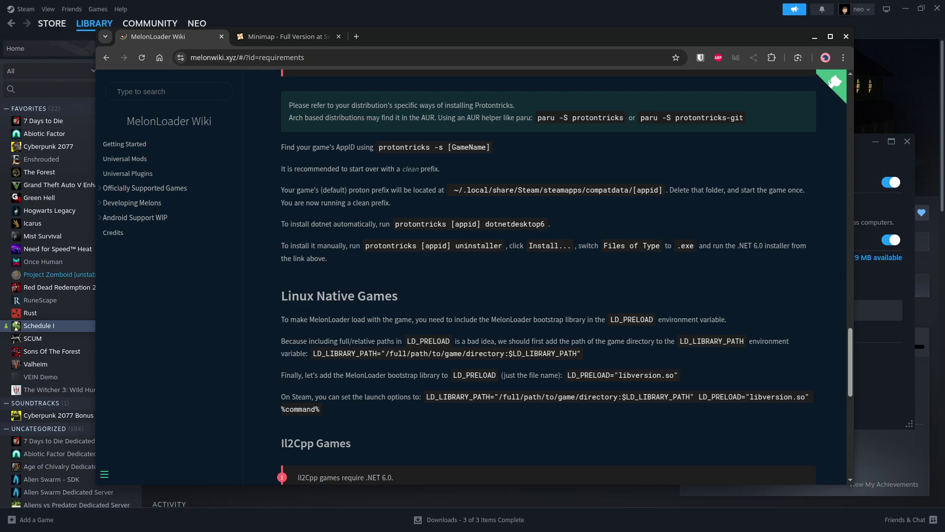
- Switch back to Steam, close Schedule I's properties, and launch the game
{"action": "key", "text": "alt+Tab"}
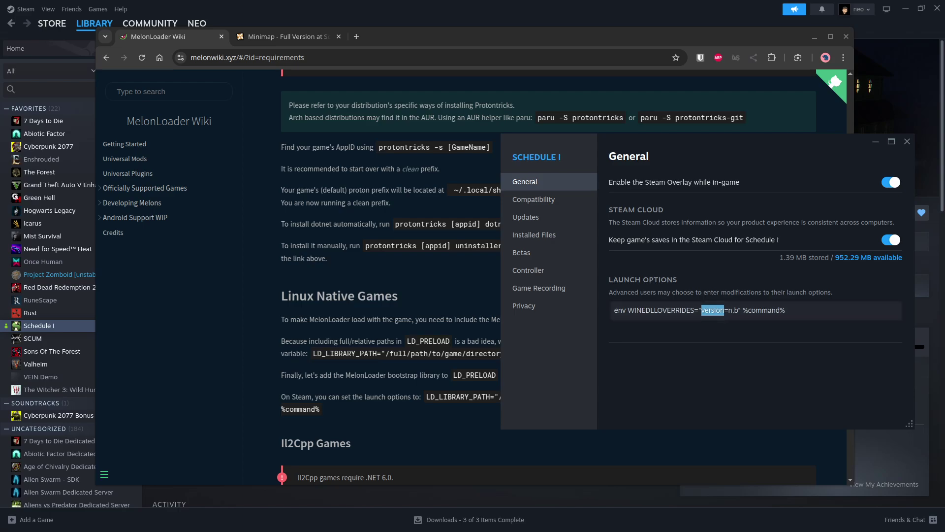
{"action": "key", "text": "alt+Tab"}
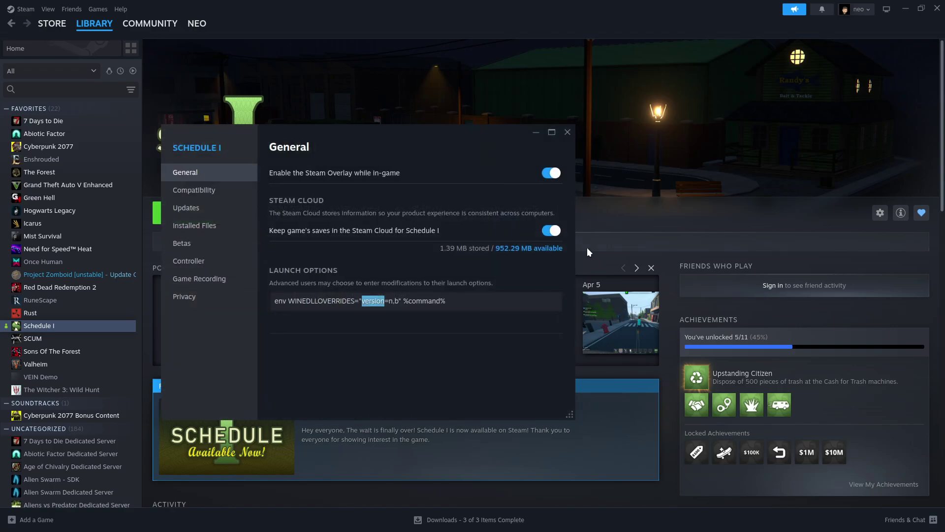
{"action": "left_click", "coordinate": [568, 135]}
{"action": "left_click", "coordinate": [212, 209]}
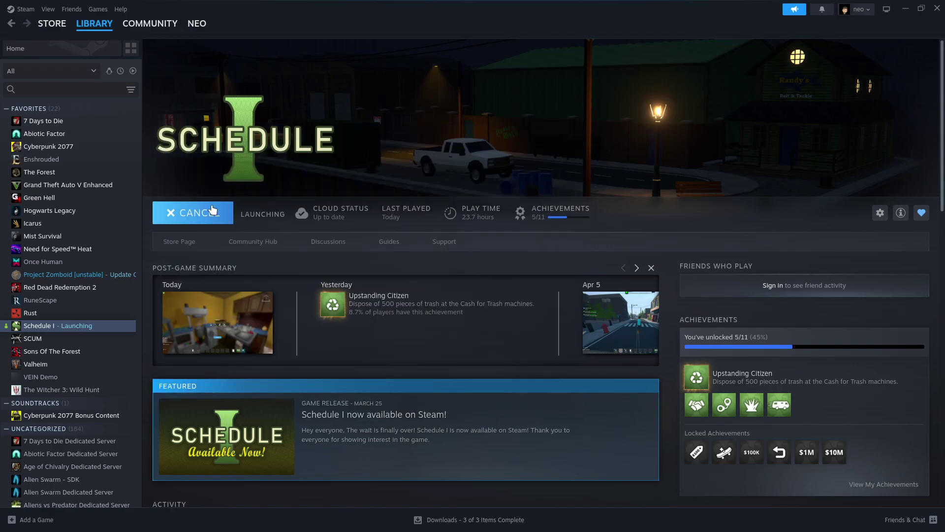
{"action": "key", "text": "alt+Tab"}
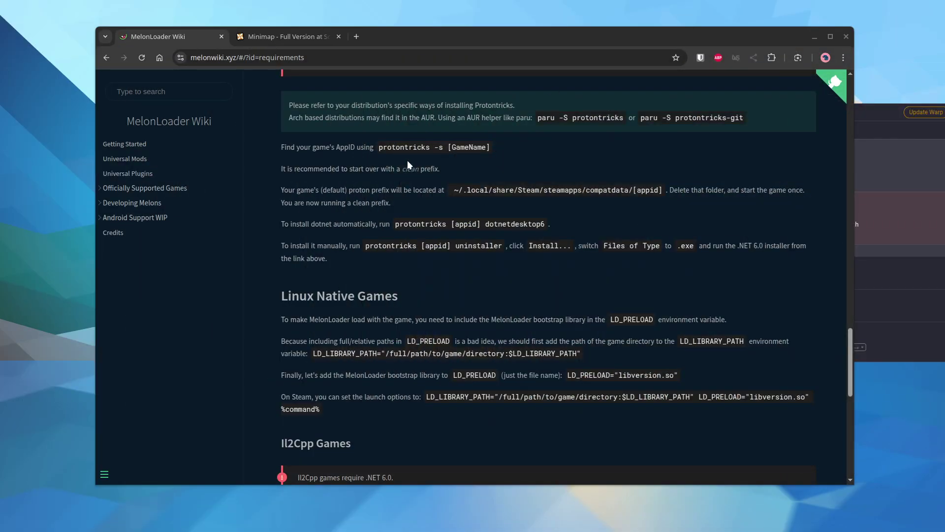
{"action": "key", "text": "super+Page_Down"}
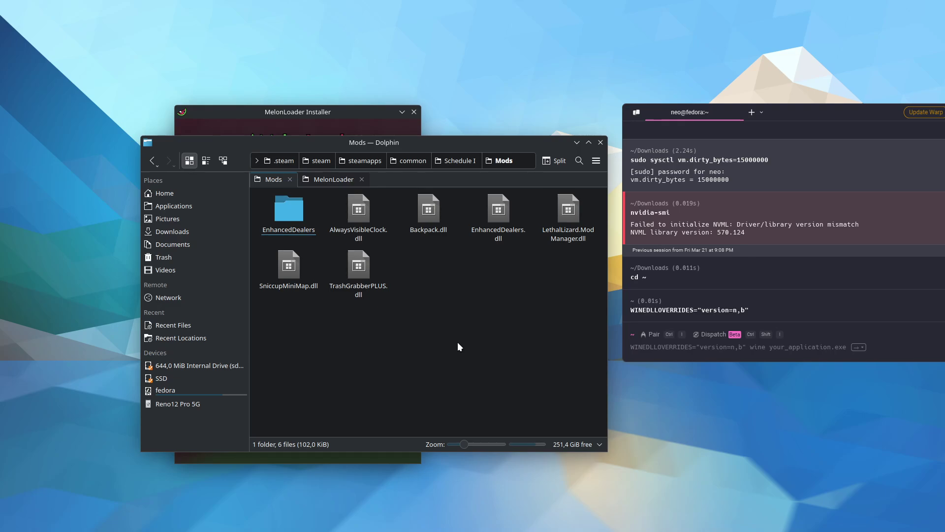
{"action": "left_click_drag", "start_coordinate": [458, 348], "coordinate": [568, 395]}
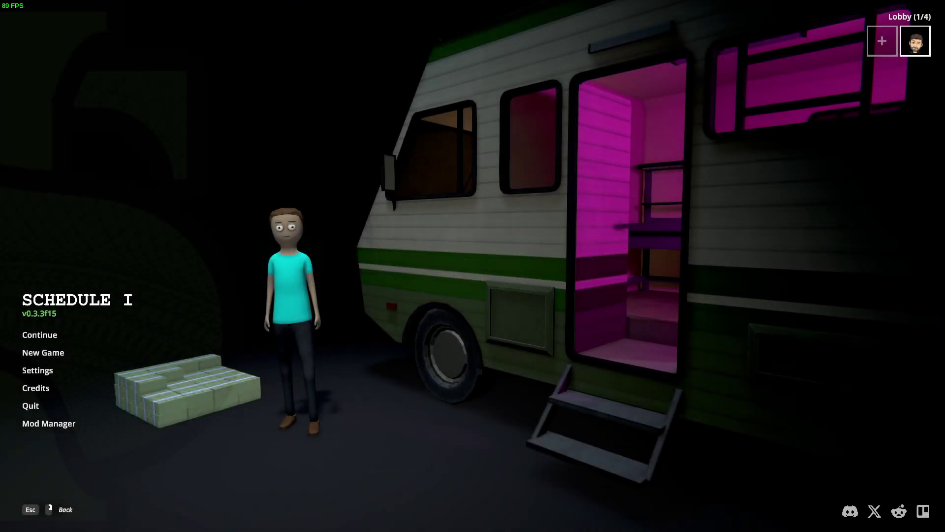
- Open the Mod Manager to review the installed mods and try the Always Visible Clock toggle off and back on
{"action": "left_click", "coordinate": [50, 428]}
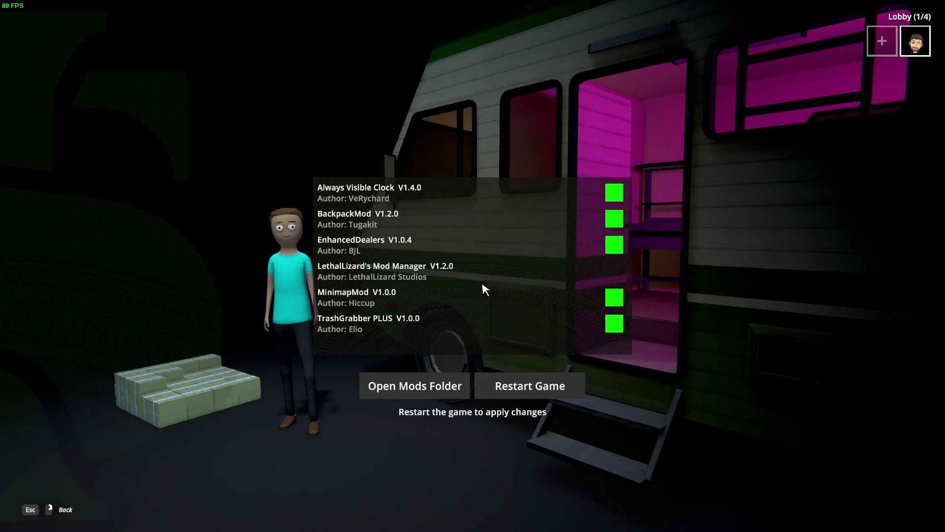
{"action": "left_click", "coordinate": [615, 193]}
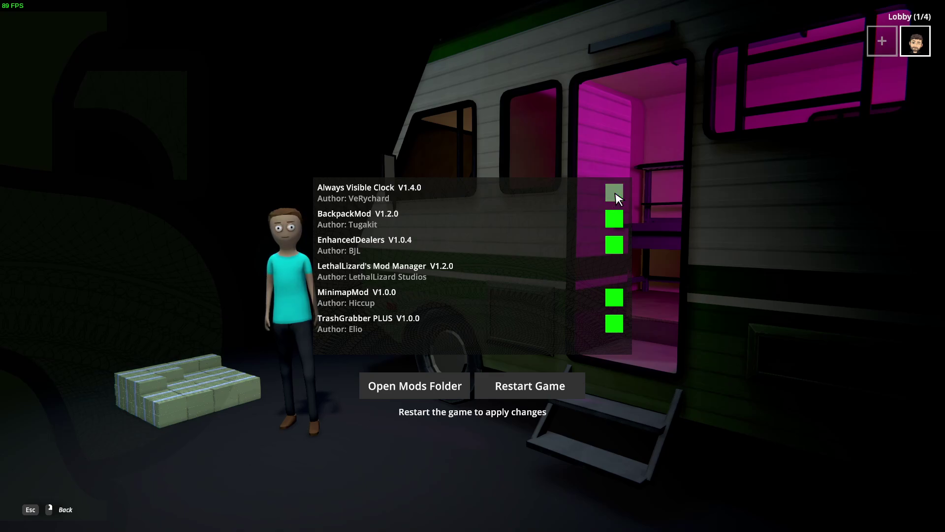
{"action": "left_click", "coordinate": [616, 194]}
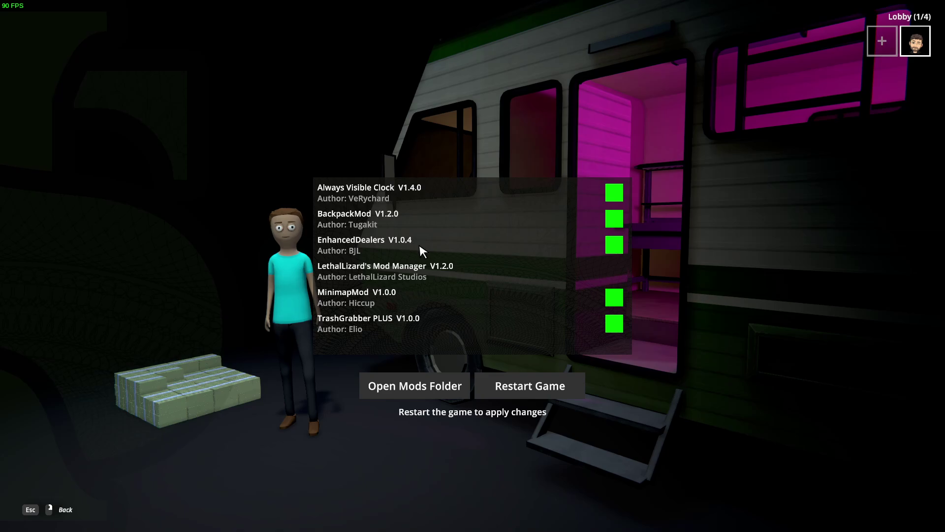
- Open the Mods folder from the Mod Manager, inspect its mod files, and close both the folder and the manager
{"action": "left_click", "coordinate": [415, 387]}
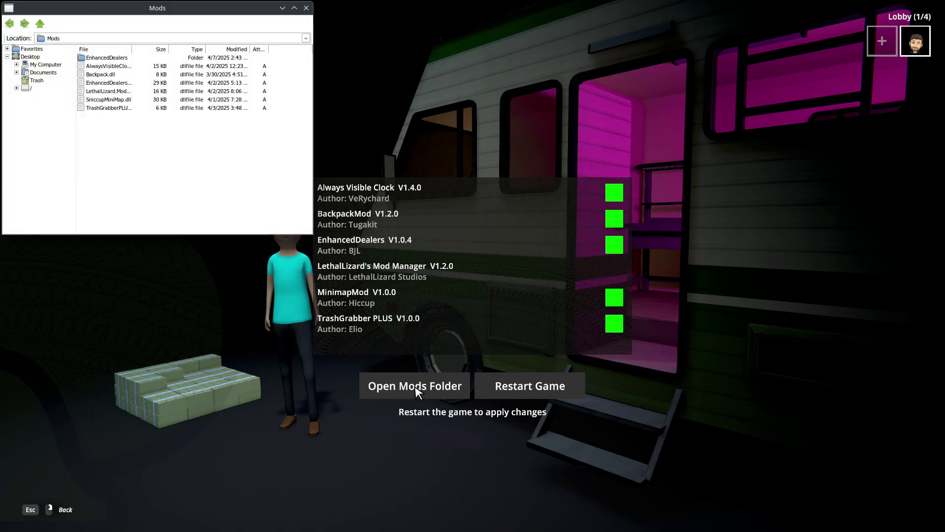
{"action": "left_click_drag", "start_coordinate": [110, 6], "coordinate": [160, 207]}
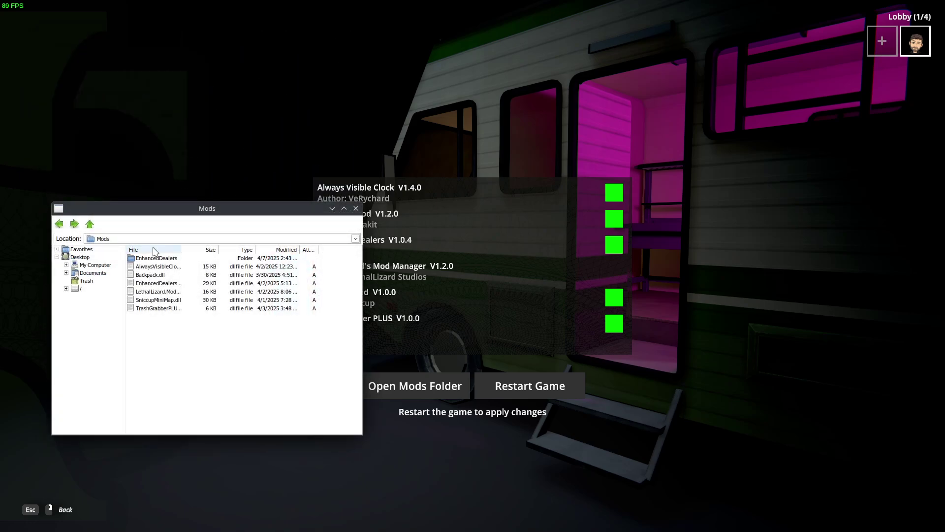
{"action": "left_click_drag", "start_coordinate": [161, 330], "coordinate": [150, 234]}
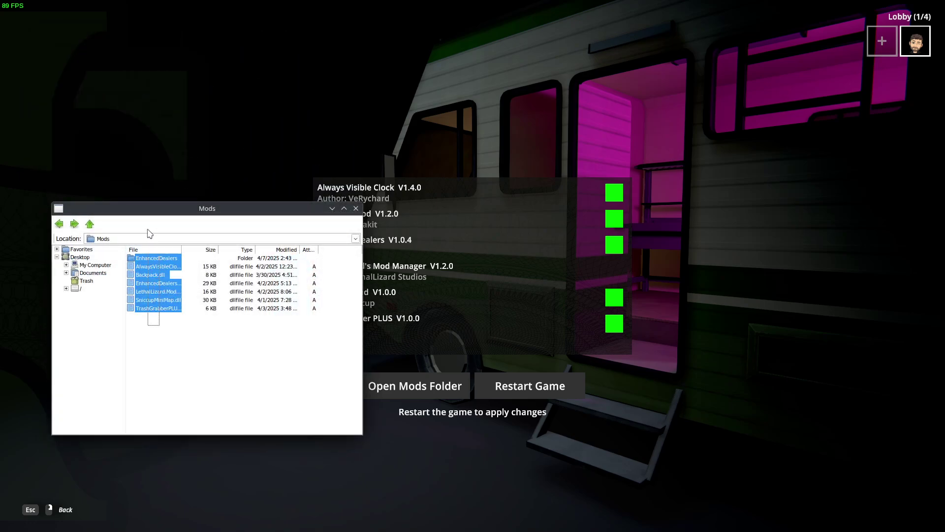
{"action": "left_click", "coordinate": [356, 209]}
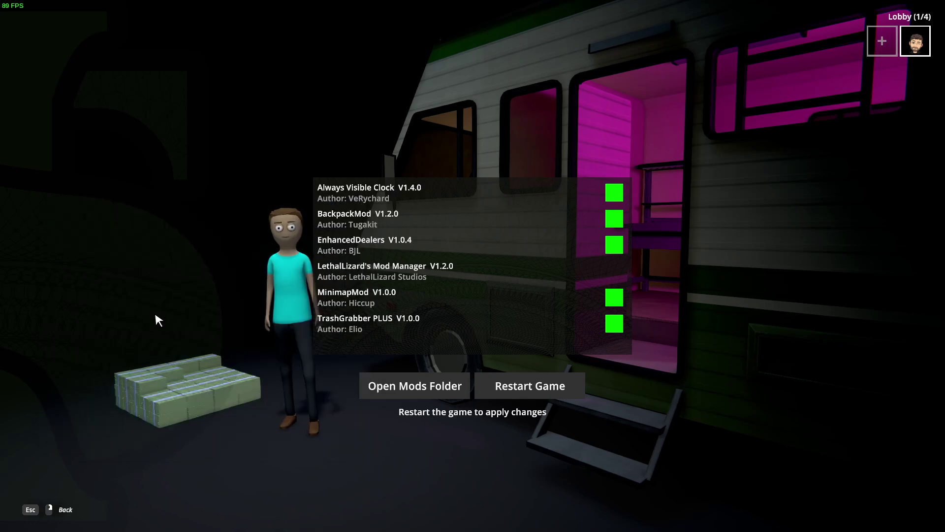
{"action": "key", "text": "Escape"}
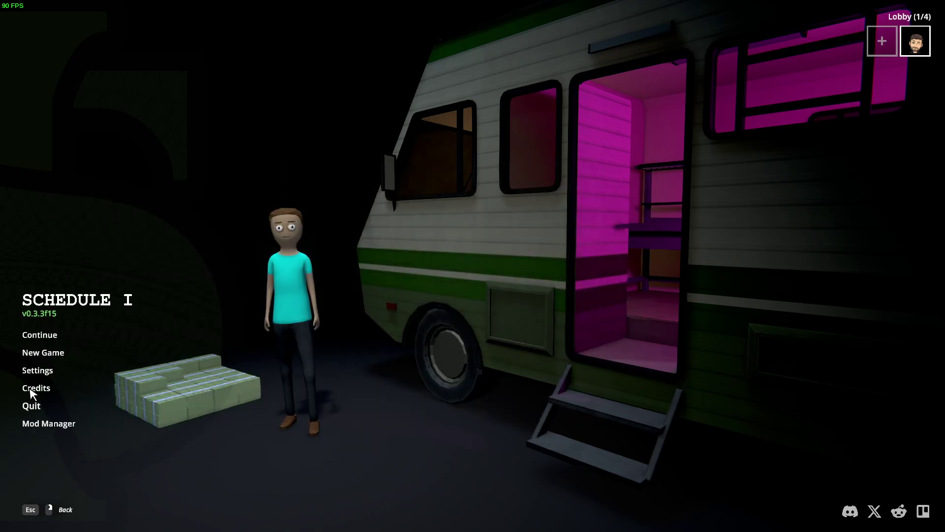
- Continue the game from the first save slot and store the items from hotbar slots 3, 6, 7 and 8 in the backpack
{"action": "left_click", "coordinate": [38, 335]}
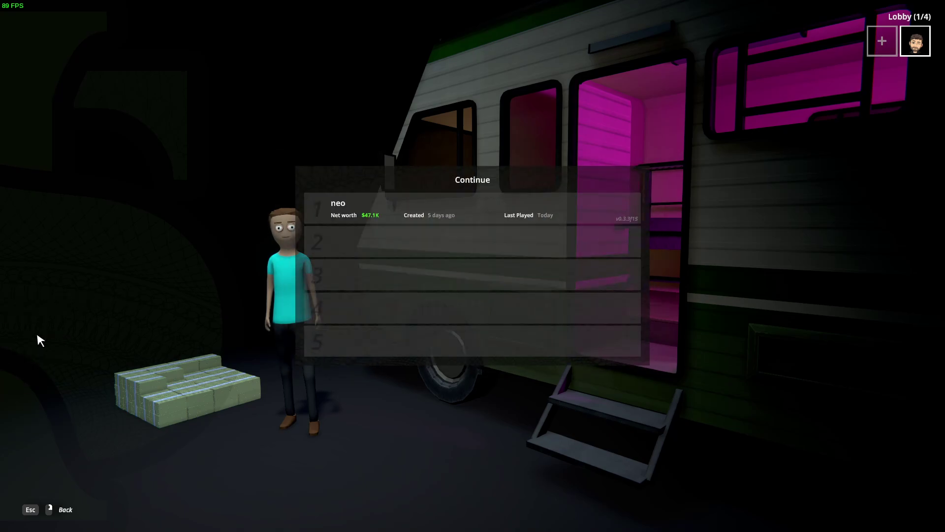
{"action": "left_click", "coordinate": [391, 204]}
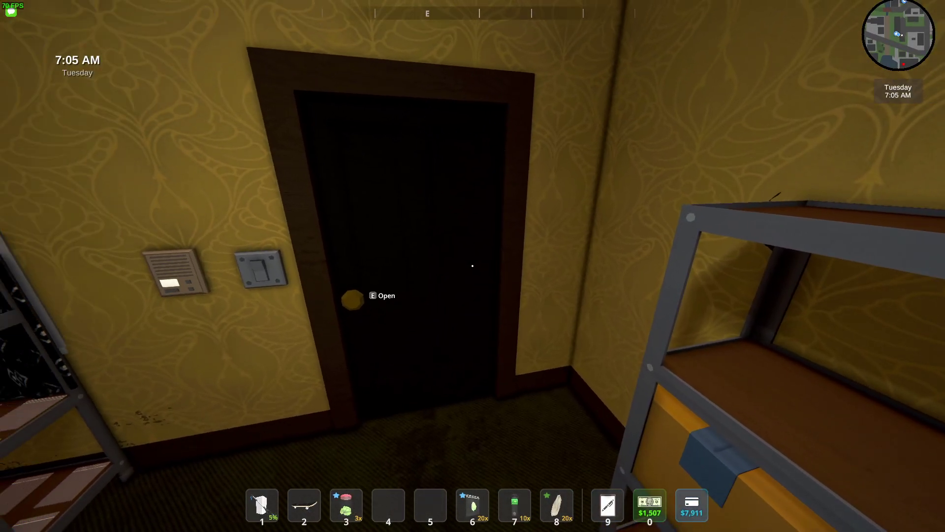
{"action": "key", "text": "b"}
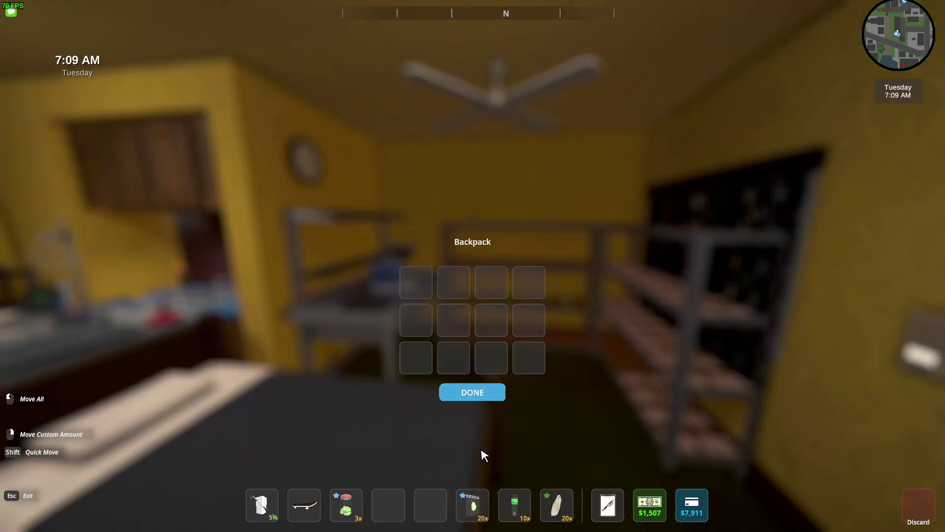
{"action": "left_click", "coordinate": [340, 502], "text": "shift"}
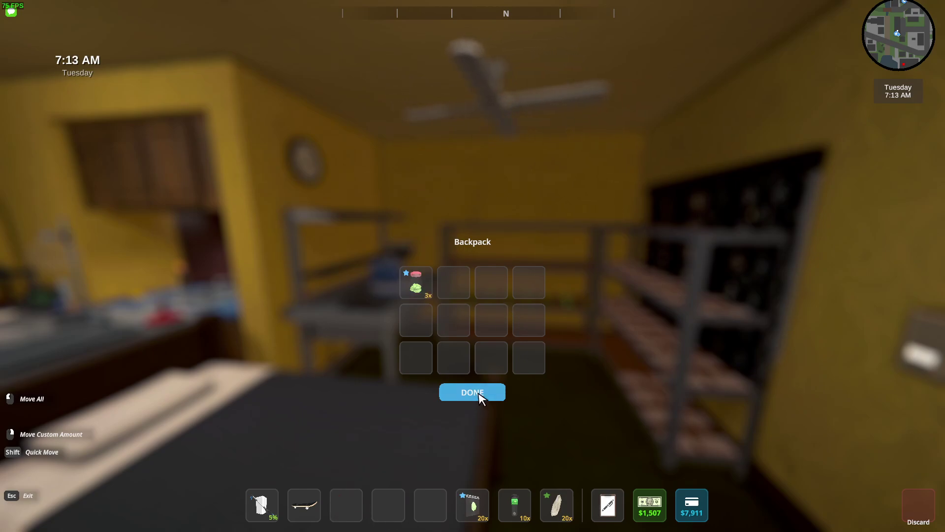
{"action": "left_click", "coordinate": [555, 505], "text": "shift"}
{"action": "left_click", "coordinate": [517, 503], "text": "shift"}
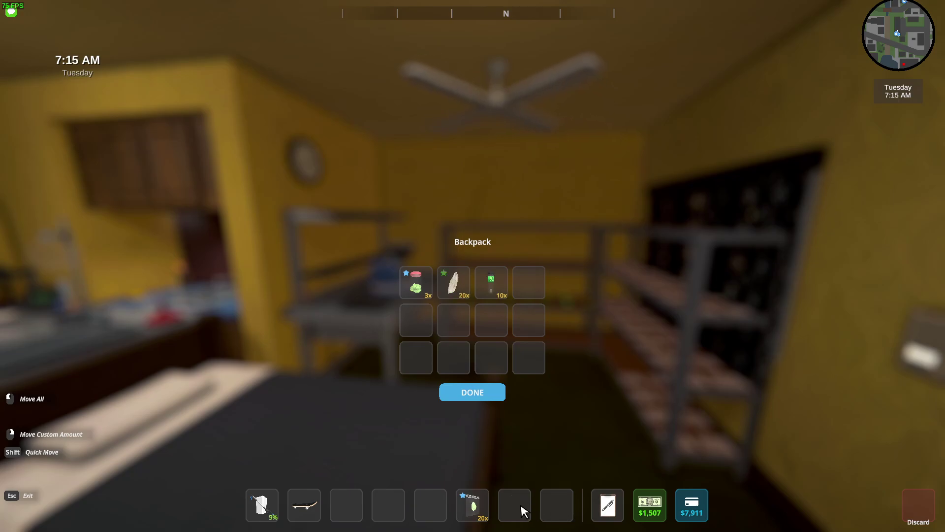
{"action": "left_click", "coordinate": [475, 501], "text": "shift"}
{"action": "left_click", "coordinate": [473, 392]}
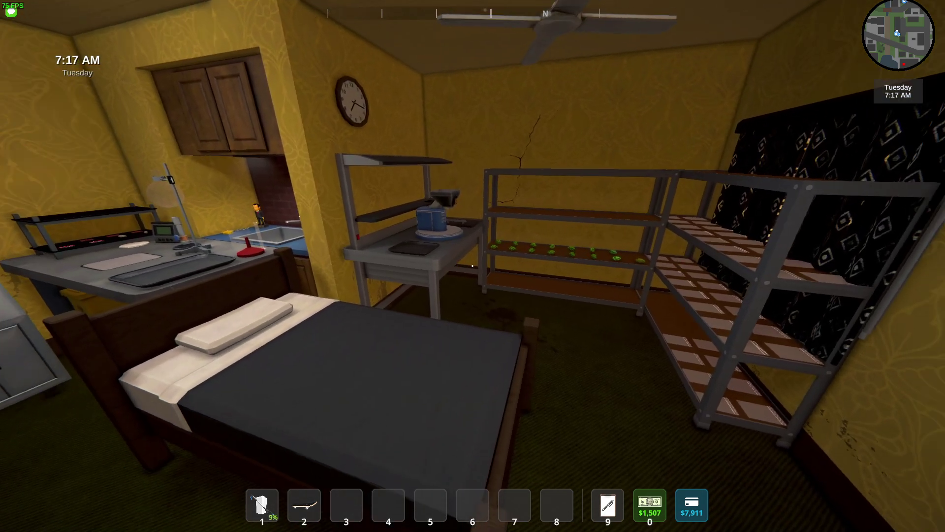
- Leave the motel room, walk out to the street while checking the hotbar slots, and check the backpack's contents
{"action": "key", "text": "e"}
{"action": "key", "text": "w"}
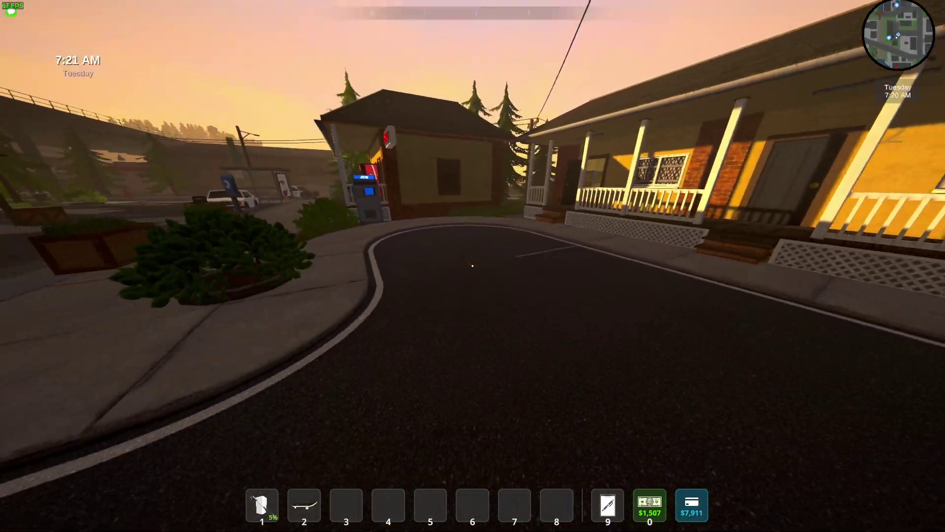
{"action": "key", "text": "3"}
{"action": "key", "text": "1"}
{"action": "scroll", "coordinate": [473, 266], "scroll_direction": "down", "scroll_amount": 5}
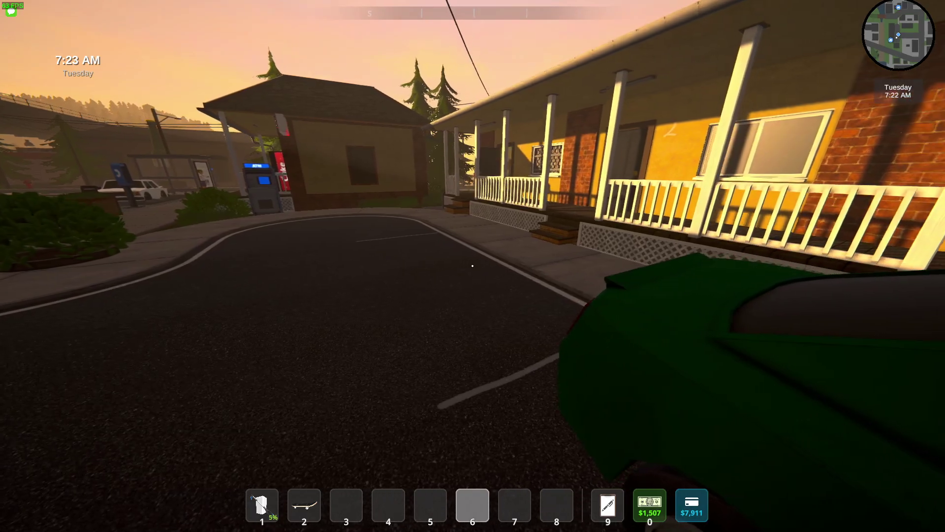
{"action": "key", "text": "w"}
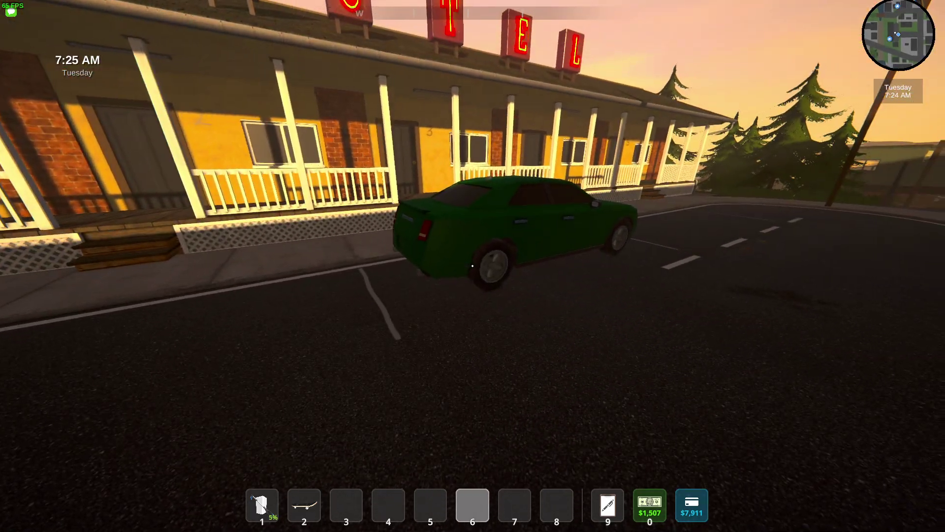
{"action": "key", "text": "w"}
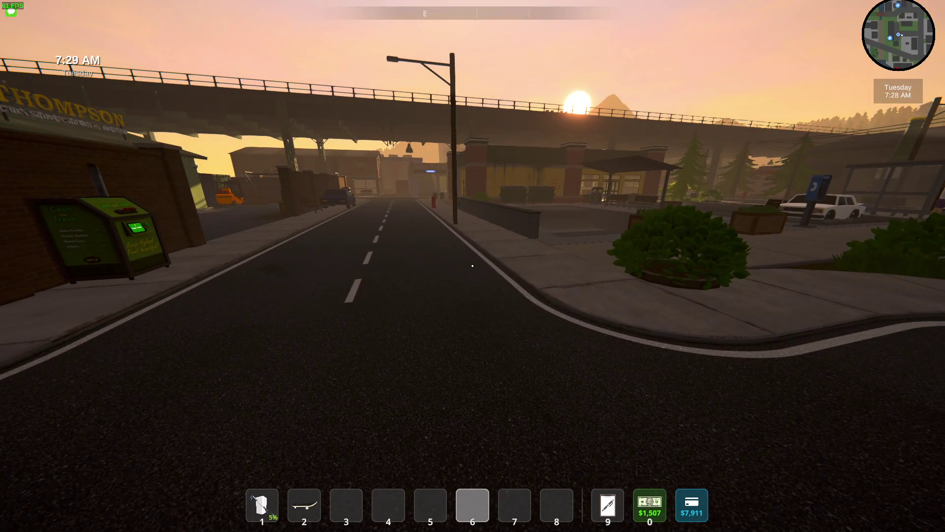
{"action": "key", "text": "b"}
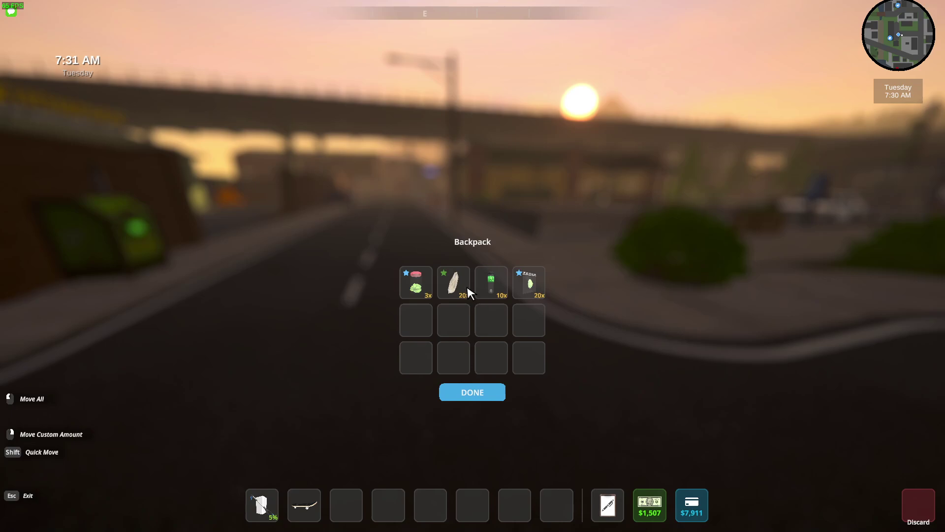
{"action": "left_click", "coordinate": [469, 394]}
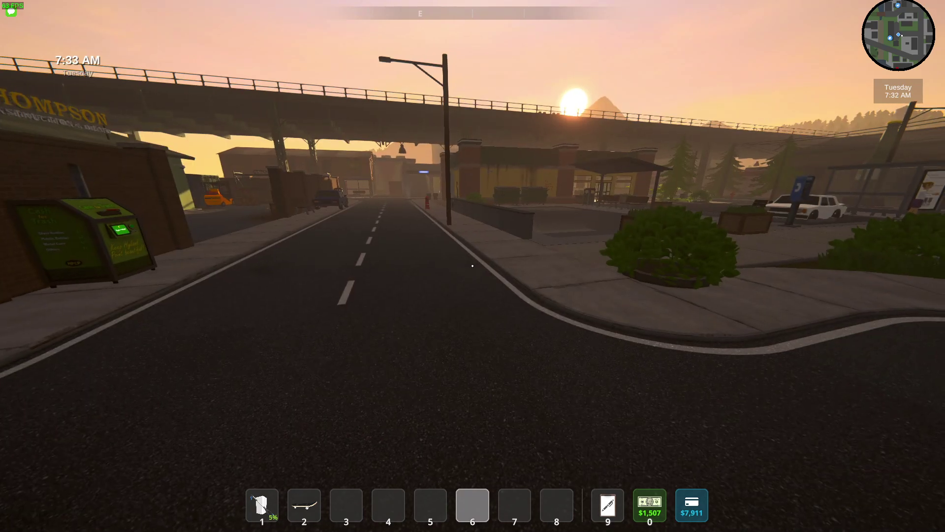
- Pause the game and quit the loaded save, confirming the exit
{"action": "key", "text": "Escape"}
{"action": "left_click", "coordinate": [32, 452]}
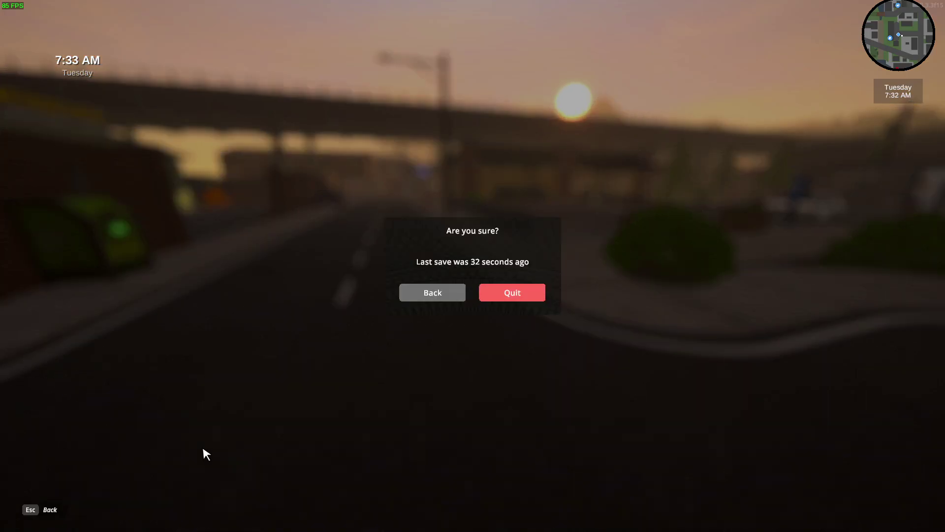
{"action": "left_click", "coordinate": [525, 287]}
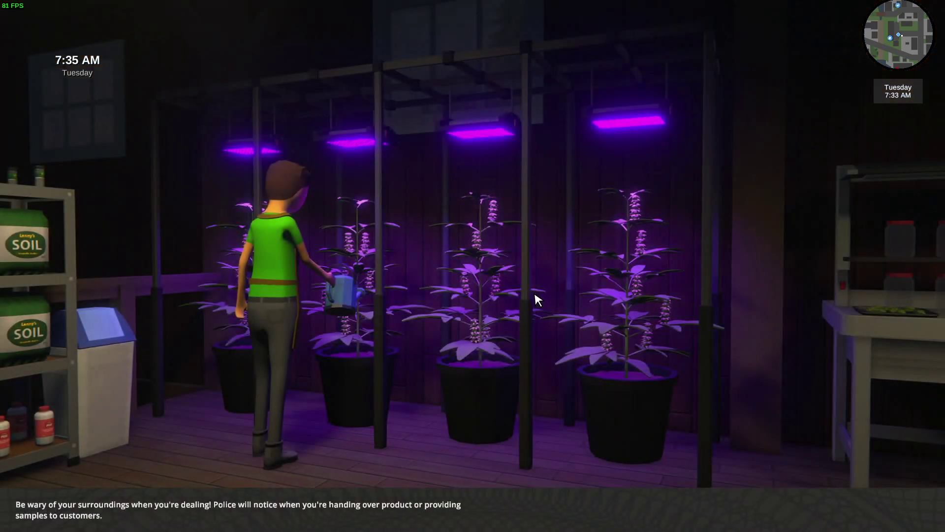